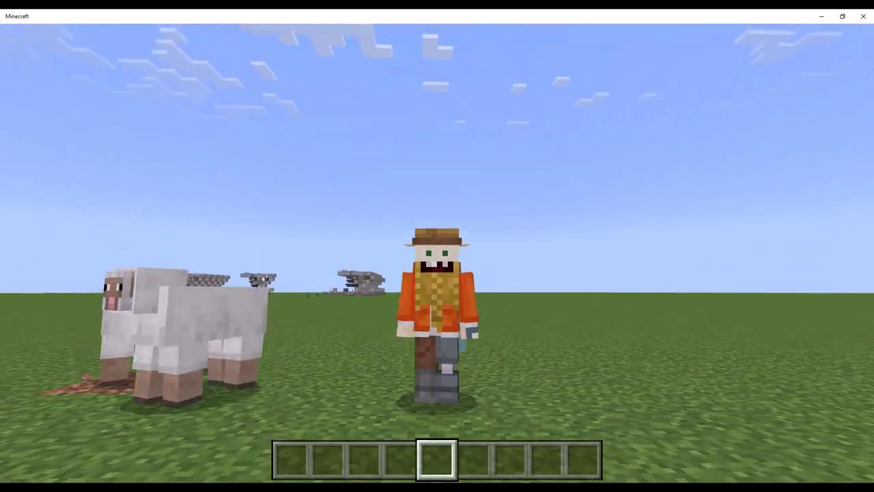
- Switch to the first-person view and open the chat for entering commands
{"action": "key", "text": "F5"}
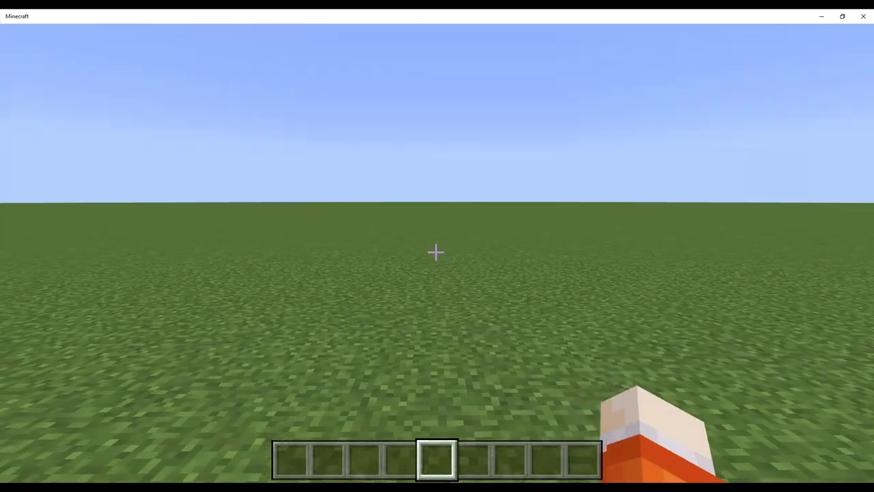
{"action": "key", "text": "e"}
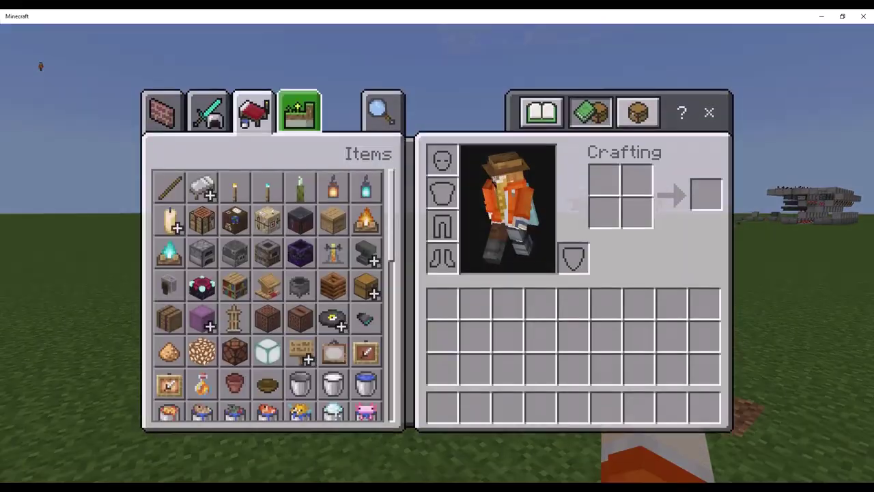
{"action": "key", "text": "e"}
{"action": "key", "text": "t"}
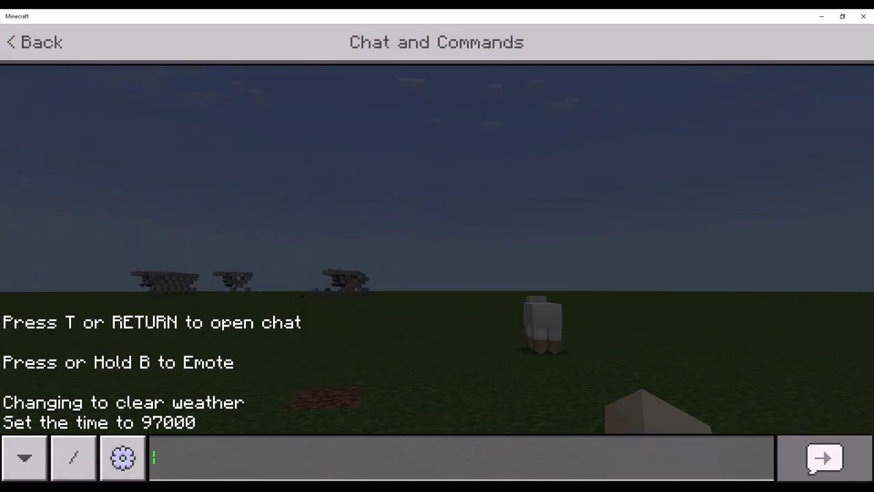
{"action": "type", "text": "/"}
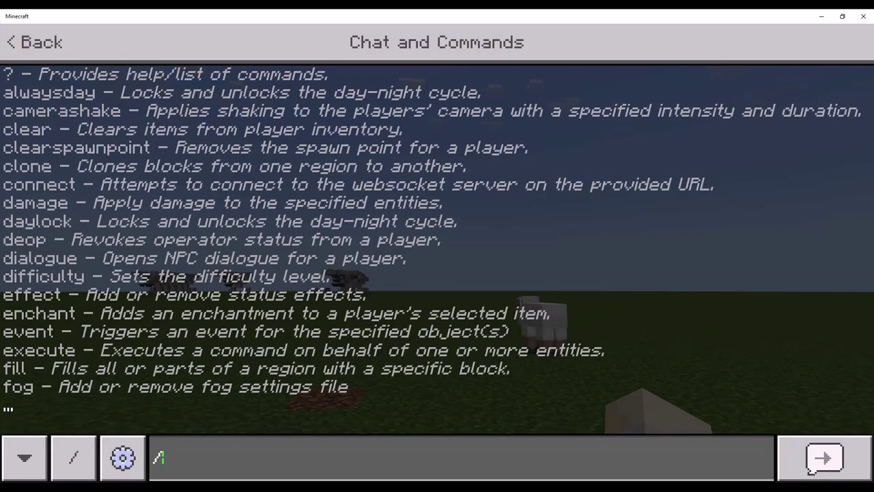
{"action": "type", "text": "gi"}
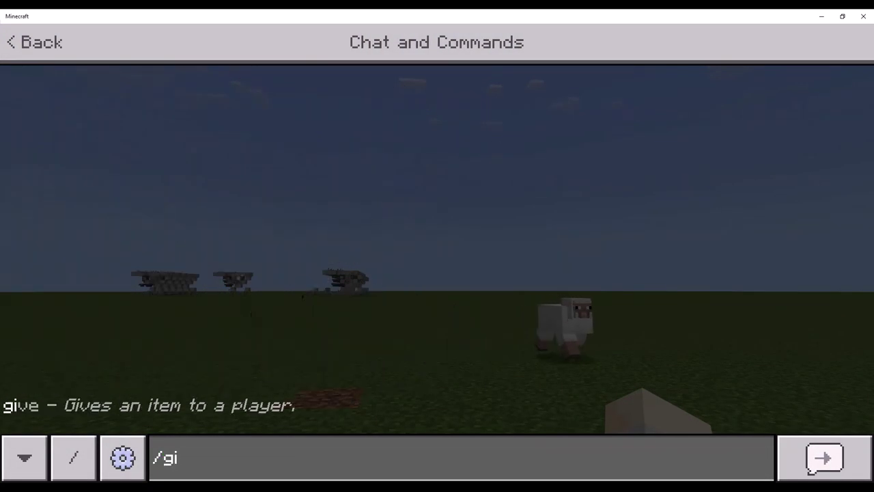
{"action": "type", "text": "ve @s"}
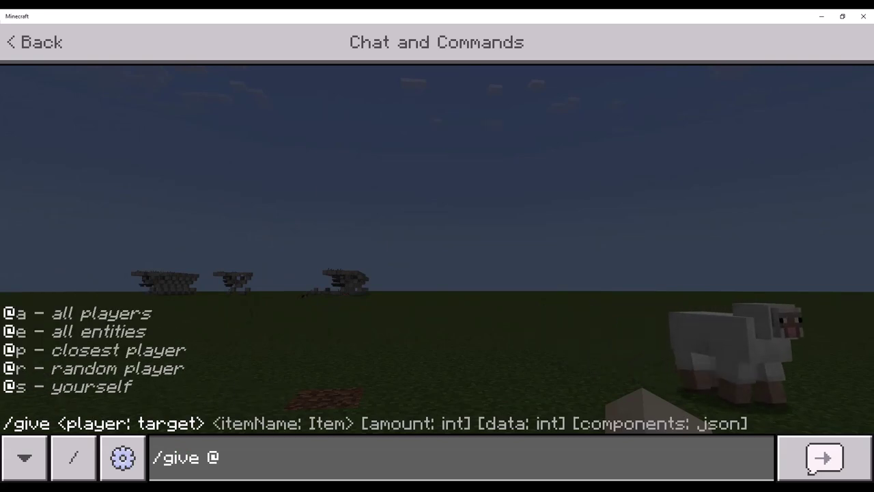
{"action": "key", "text": "BackSpace"}
{"action": "key", "text": "BackSpace"}
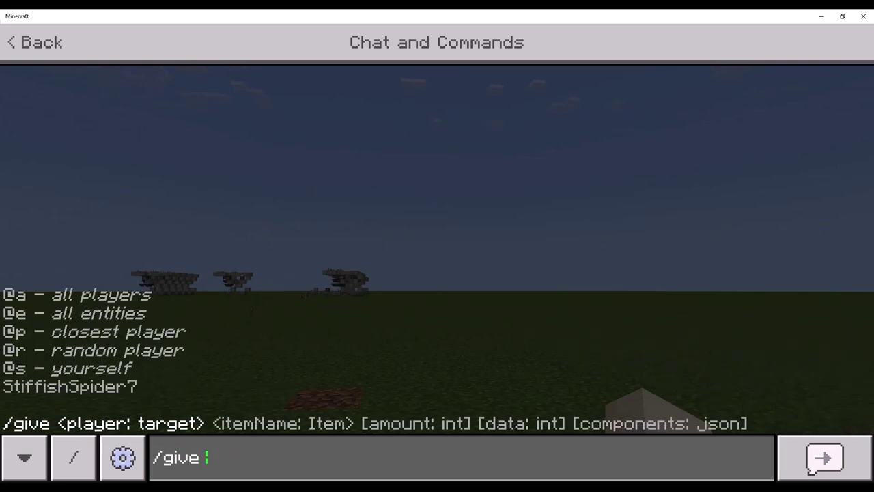
{"action": "type", "text": "Stiff"}
{"action": "key", "text": "Tab"}
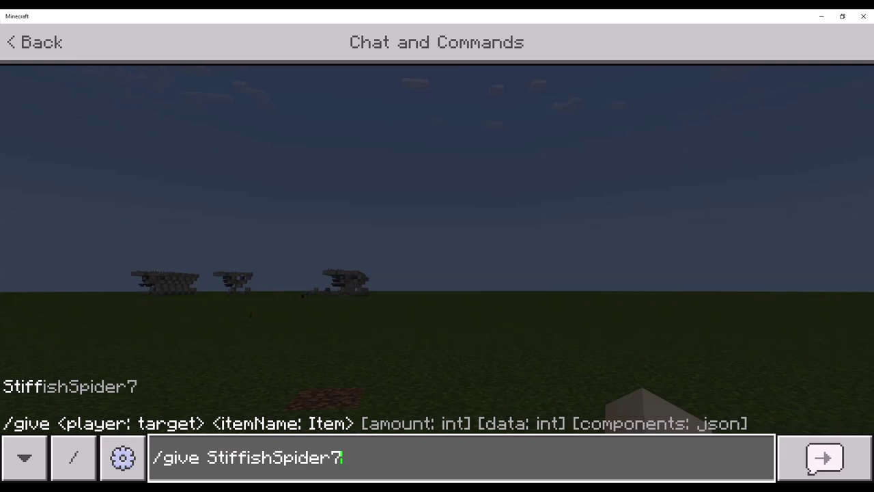
{"action": "key", "text": "BackSpace"}
{"action": "key", "text": "BackSpace"}
{"action": "key", "text": "BackSpace"}
{"action": "key", "text": "BackSpace"}
{"action": "key", "text": "BackSpace"}
{"action": "key", "text": "BackSpace"}
{"action": "key", "text": "BackSpace"}
{"action": "key", "text": "BackSpace"}
{"action": "key", "text": "BackSpace"}
{"action": "key", "text": "BackSpace"}
{"action": "key", "text": "BackSpace"}
{"action": "key", "text": "BackSpace"}
{"action": "key", "text": "BackSpace"}
{"action": "key", "text": "BackSpace"}
{"action": "key", "text": "BackSpace"}
{"action": "key", "text": "BackSpace"}
{"action": "key", "text": "BackSpace"}
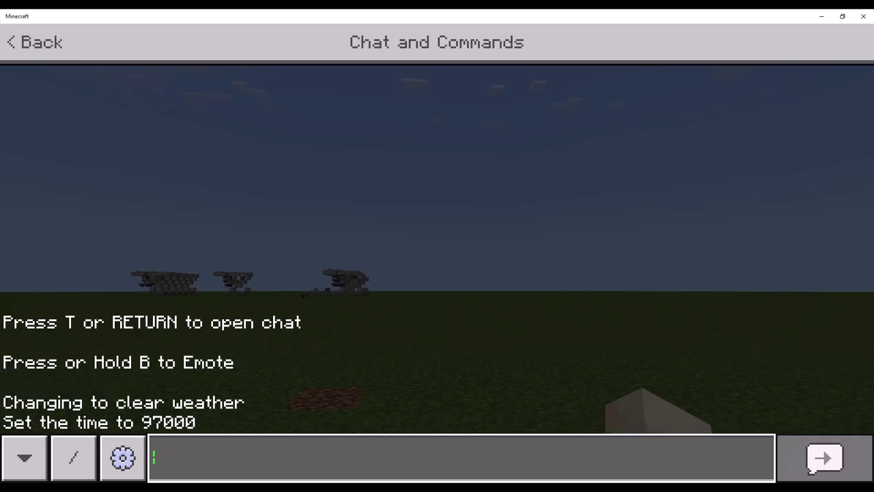
- Give yourself a structure block with the command /give @s structure_block and take it in hand
{"action": "type", "text": "/time set day"}
{"action": "key", "text": "Return"}
{"action": "type", "text": "/give "}
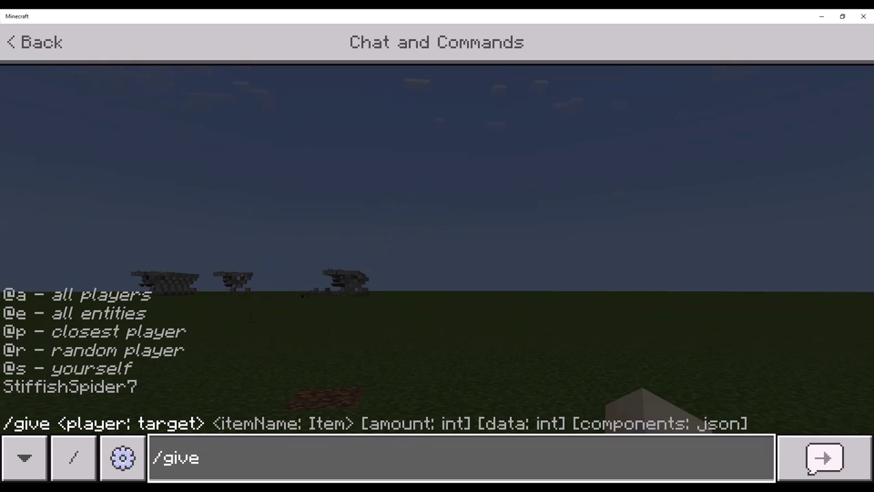
{"action": "type", "text": "s"}
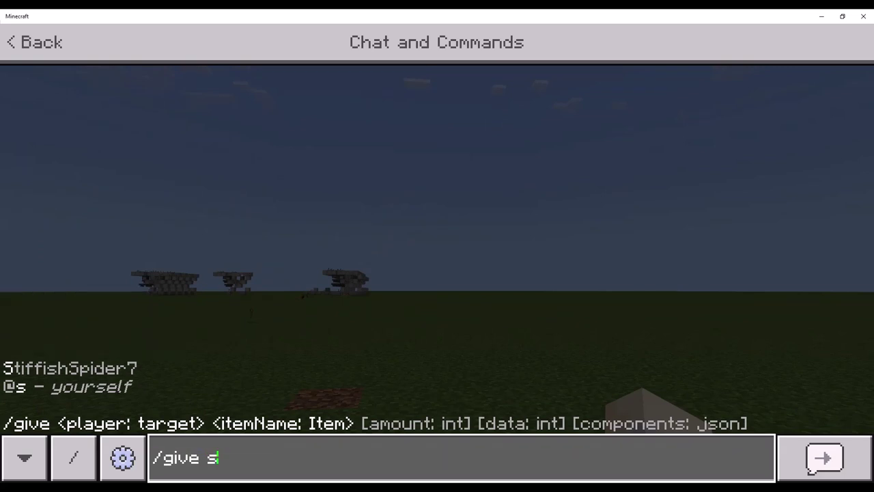
{"action": "key", "text": "BackSpace"}
{"action": "type", "text": "@s "}
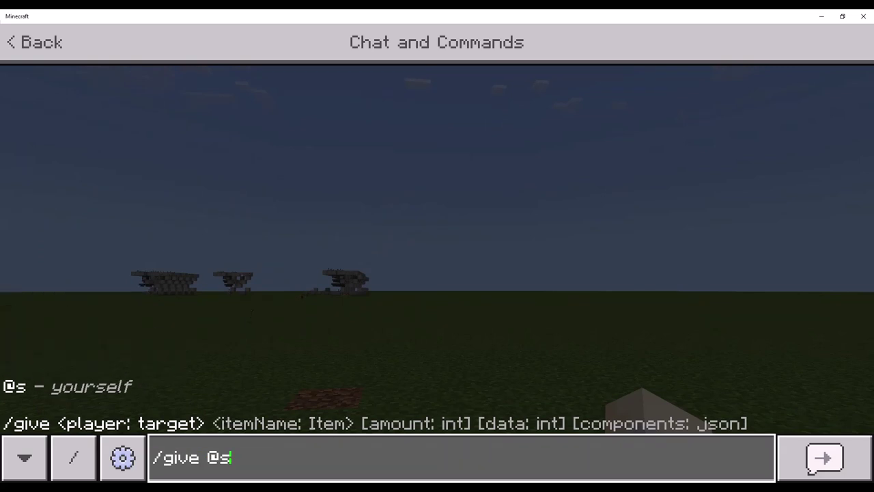
{"action": "type", "text": "structure_block"}
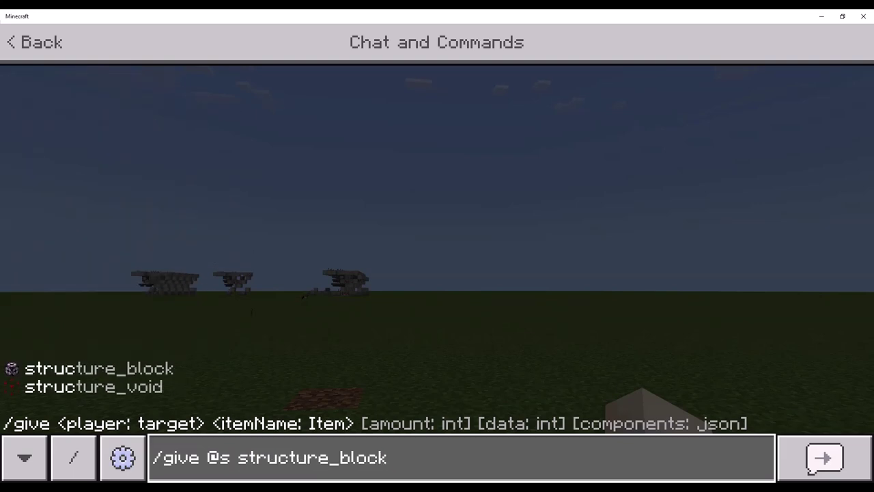
{"action": "key", "text": "Return"}
{"action": "key", "text": "1"}
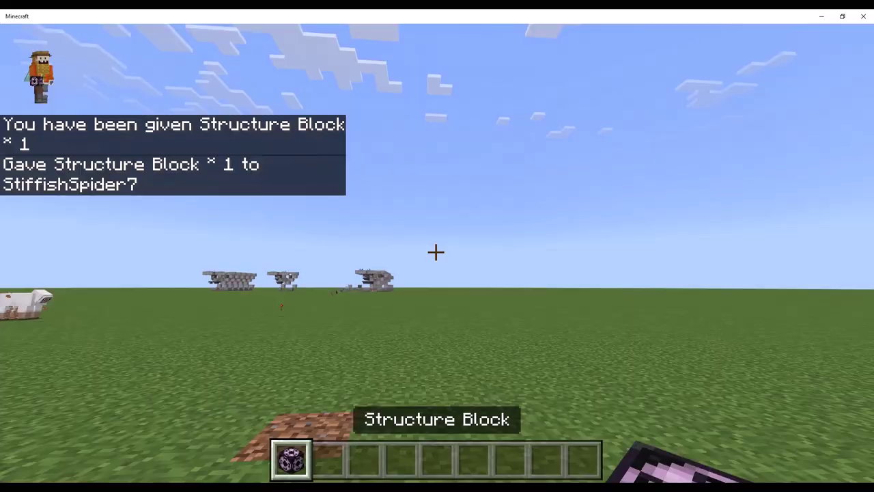
{"action": "key", "text": "e"}
{"action": "key", "text": "e"}
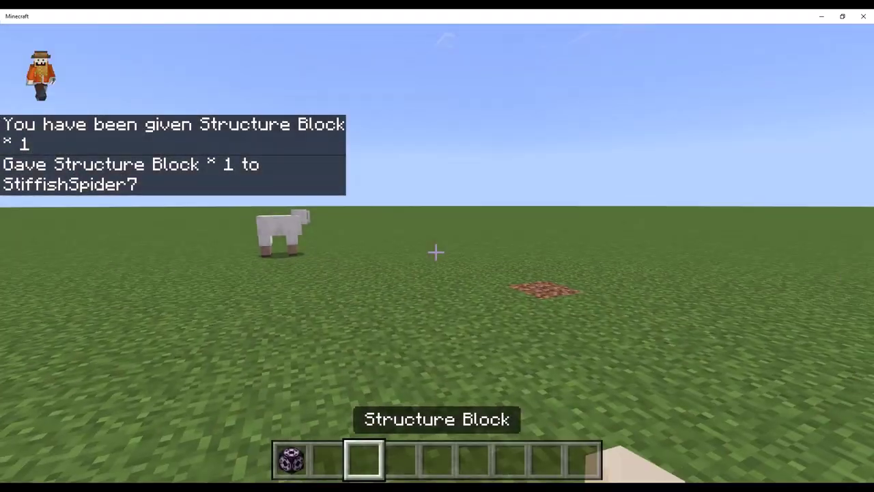
{"action": "key", "text": "F5"}
{"action": "key", "text": "F5"}
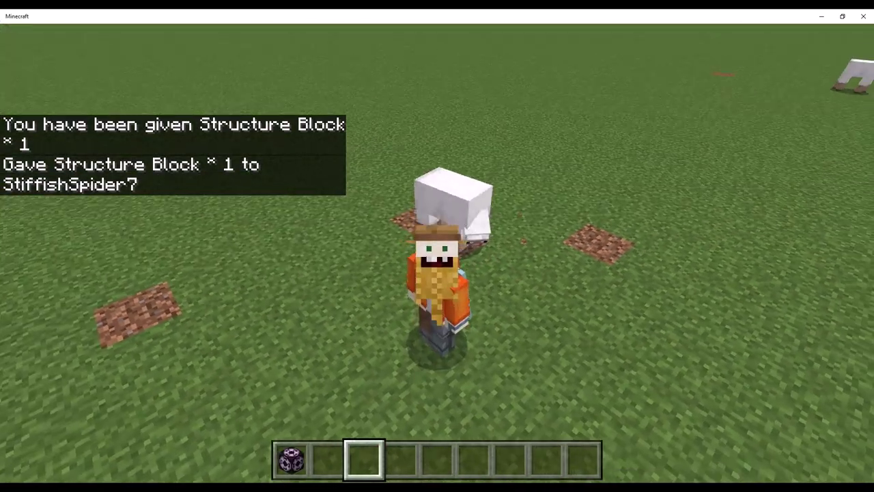
{"action": "key", "text": "F5"}
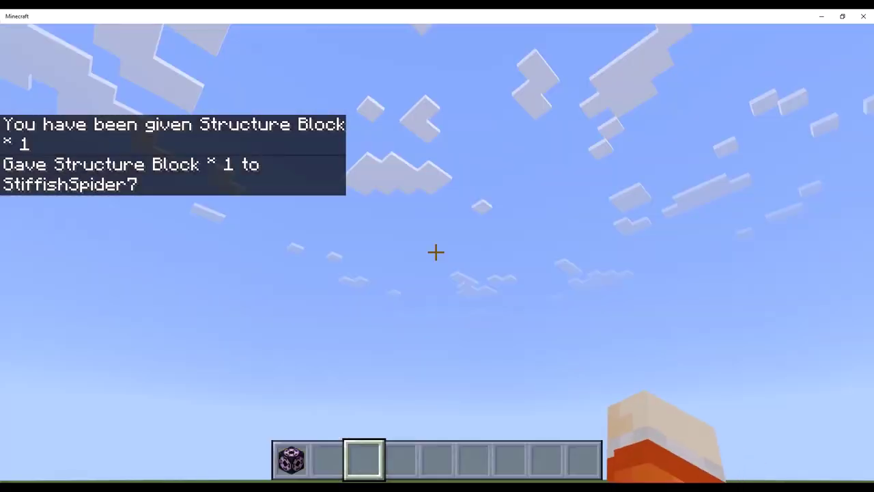
- Take the structure block in hand, move to a free spot and place it on the grass
{"action": "scroll", "coordinate": [436, 253], "scroll_direction": "up", "scroll_amount": 2}
{"action": "scroll", "coordinate": [436, 253], "scroll_direction": "down", "scroll_amount": 1}
{"action": "key", "text": "w"}
{"action": "scroll", "coordinate": [436, 253], "scroll_direction": "up", "scroll_amount": 1}
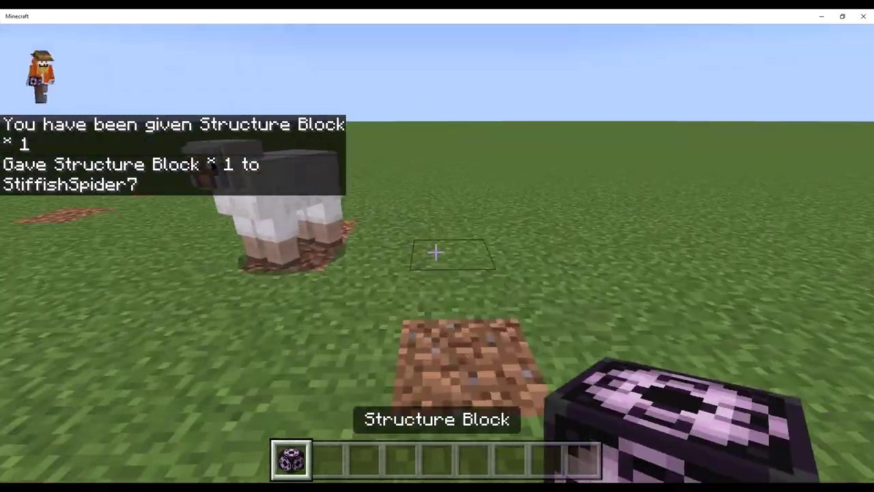
{"action": "scroll", "coordinate": [436, 253], "scroll_direction": "down", "scroll_amount": 1}
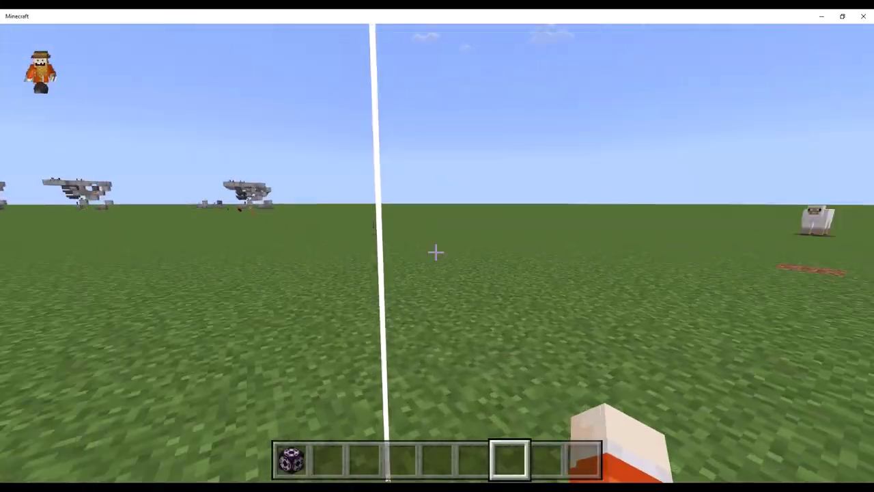
- Walk around the placed structure block and examine its bounding box from several sides
{"action": "key", "text": "F5"}
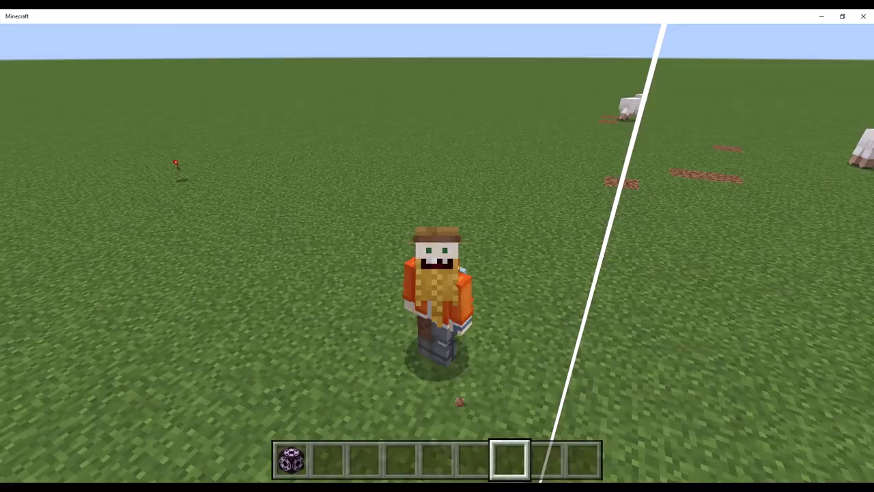
{"action": "key", "text": "F5"}
{"action": "key", "text": "w"}
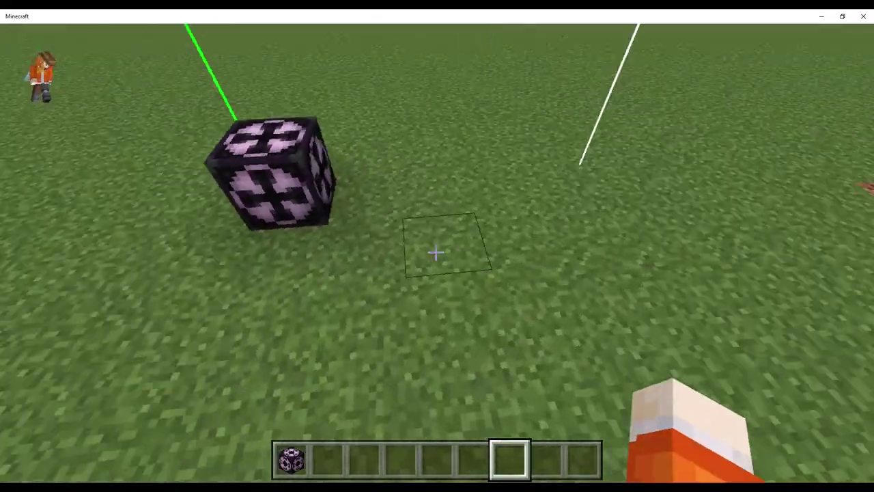
{"action": "scroll", "coordinate": [436, 252], "scroll_direction": "down", "scroll_amount": 4}
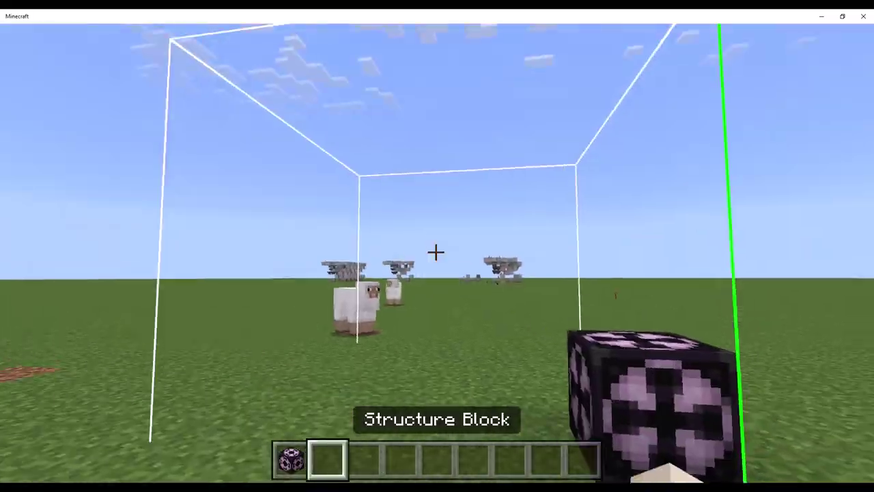
{"action": "key", "text": "s"}
{"action": "key", "text": "a"}
- Open the structure block's settings and set its bounding box to show
{"action": "right_click", "coordinate": [436, 252]}
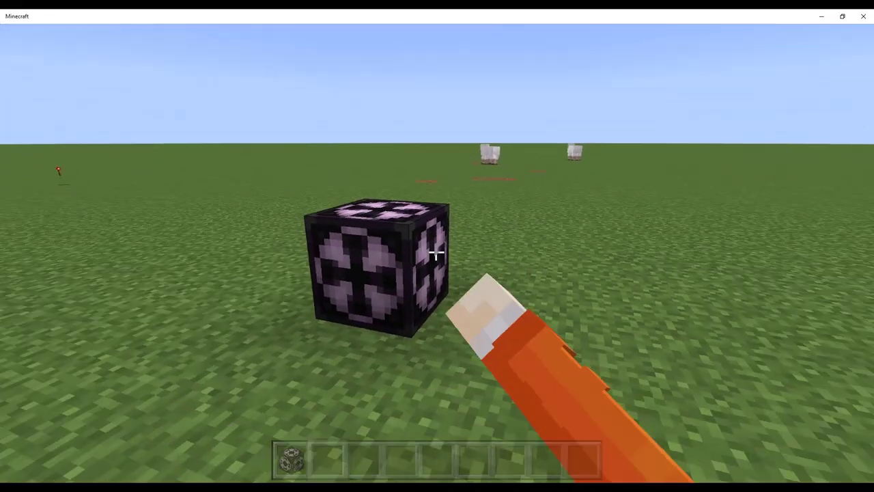
{"action": "right_click", "coordinate": [436, 252]}
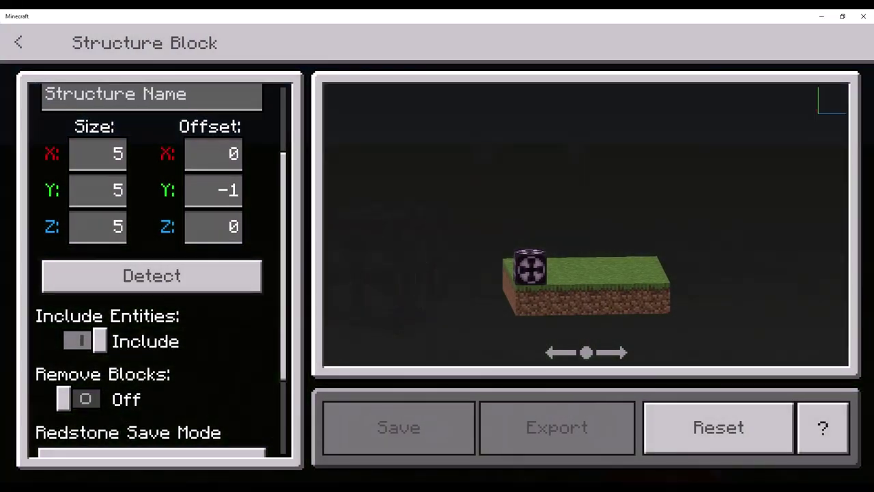
{"action": "scroll", "coordinate": [79, 424], "scroll_direction": "down", "scroll_amount": 2}
{"action": "left_click", "coordinate": [79, 424]}
{"action": "scroll", "coordinate": [79, 424], "scroll_direction": "up", "scroll_amount": 3}
{"action": "scroll", "coordinate": [78, 425], "scroll_direction": "down", "scroll_amount": 2}
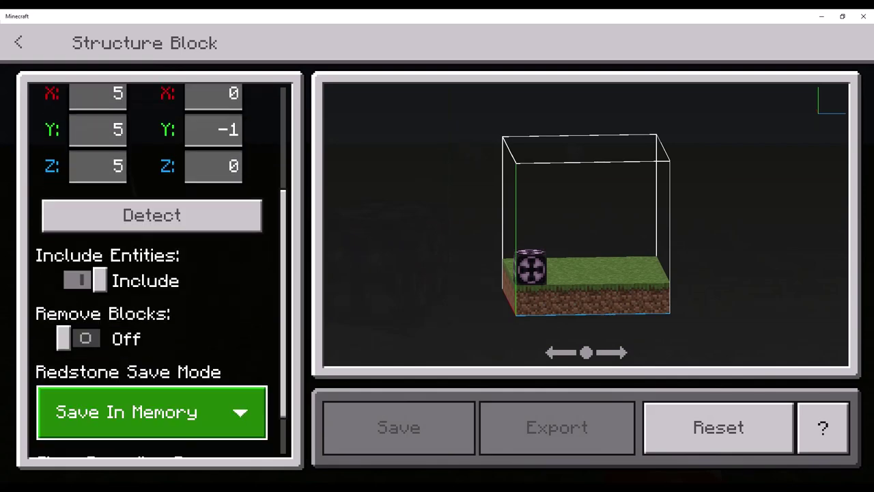
- Check the Redstone Save Mode options and keep Save In Memory
{"action": "left_click", "coordinate": [152, 412]}
{"action": "left_click", "coordinate": [151, 407]}
{"action": "scroll", "coordinate": [151, 408], "scroll_direction": "down", "scroll_amount": 2}
{"action": "left_click", "coordinate": [152, 360]}
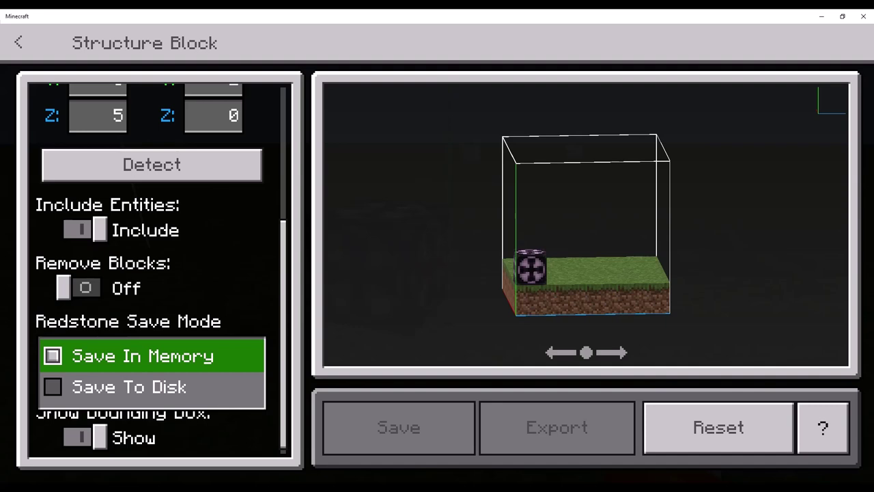
{"action": "left_click", "coordinate": [152, 357]}
{"action": "scroll", "coordinate": [151, 273], "scroll_direction": "up", "scroll_amount": 3}
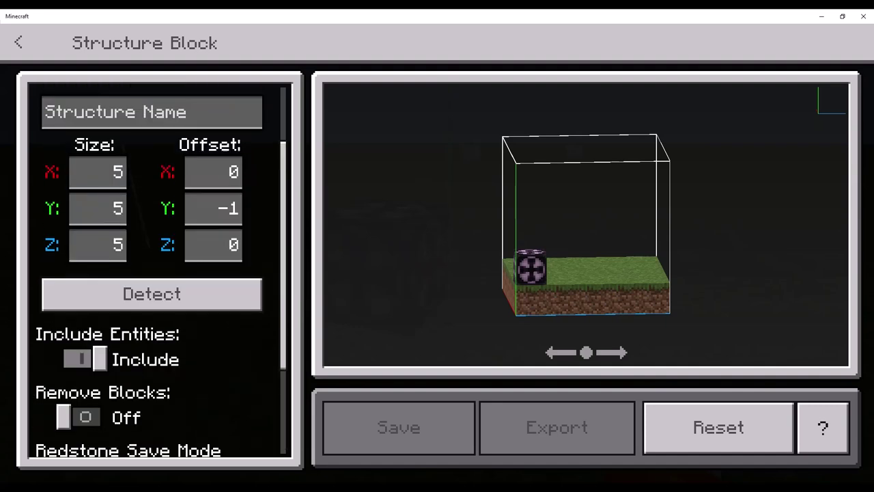
- Set the structure block's Y offset to 0, checking the preview from different angles
{"action": "left_click_drag", "start_coordinate": [532, 226], "coordinate": [588, 315]}
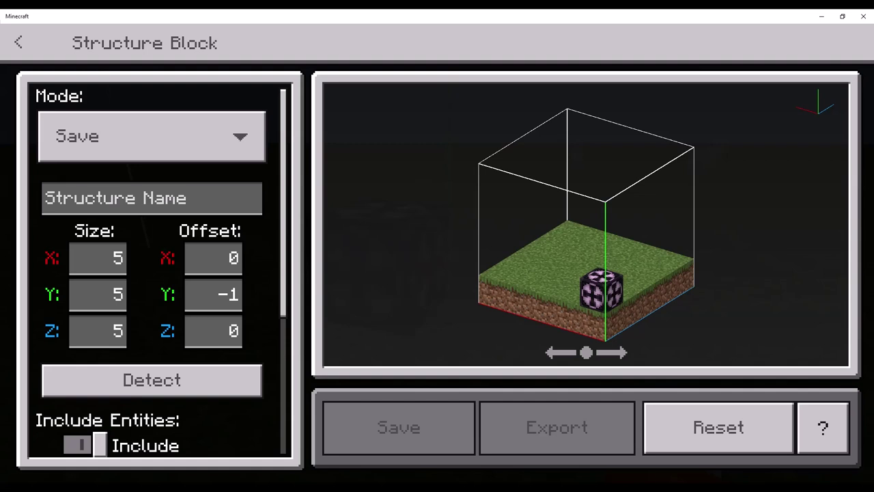
{"action": "left_click_drag", "start_coordinate": [560, 246], "coordinate": [615, 213]}
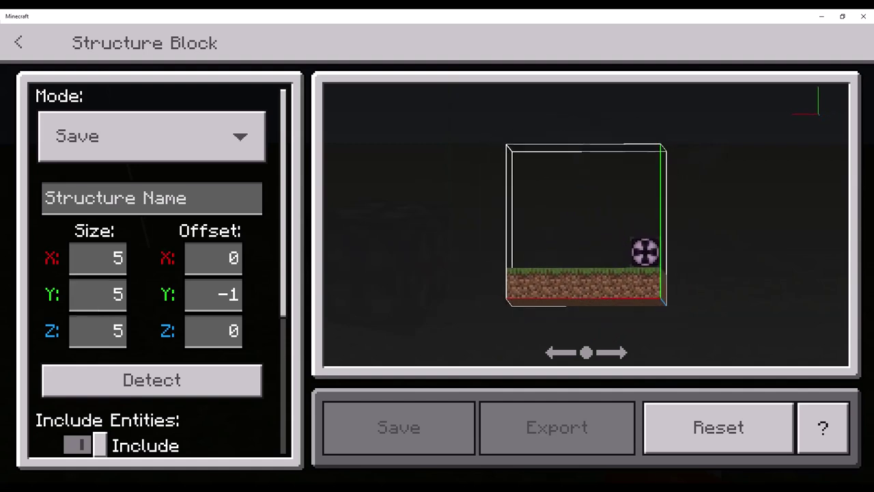
{"action": "type", "text": "0"}
{"action": "left_click_drag", "start_coordinate": [547, 232], "coordinate": [617, 242]}
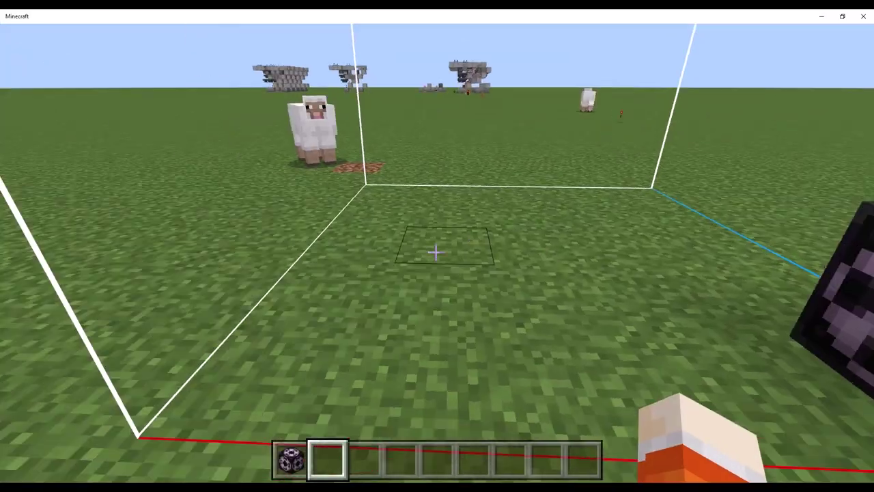
- Search the inventory for "conc" and put yellow concrete and black concrete into the hotbar
{"action": "key", "text": "e"}
{"action": "left_click", "coordinate": [162, 85]}
{"action": "scroll", "coordinate": [333, 273], "scroll_direction": "down", "scroll_amount": 2}
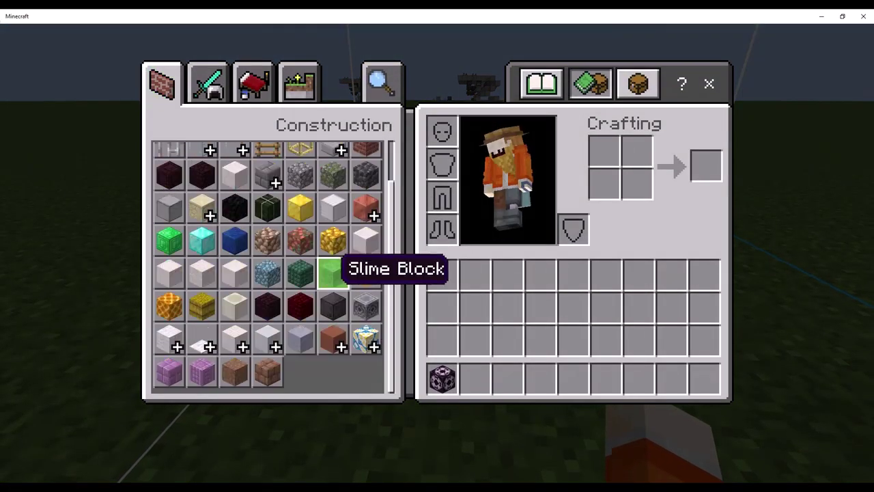
{"action": "scroll", "coordinate": [333, 273], "scroll_direction": "up", "scroll_amount": 2}
{"action": "left_click", "coordinate": [381, 84]}
{"action": "type", "text": "conc"}
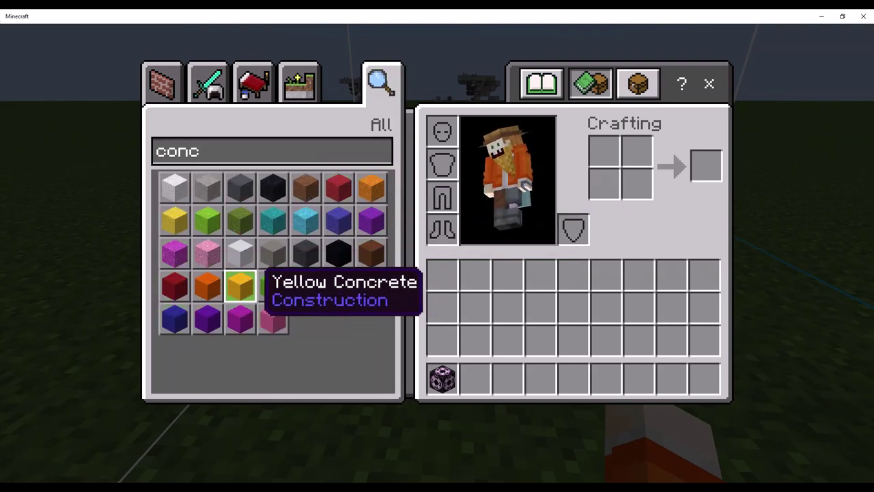
{"action": "left_click", "coordinate": [240, 285]}
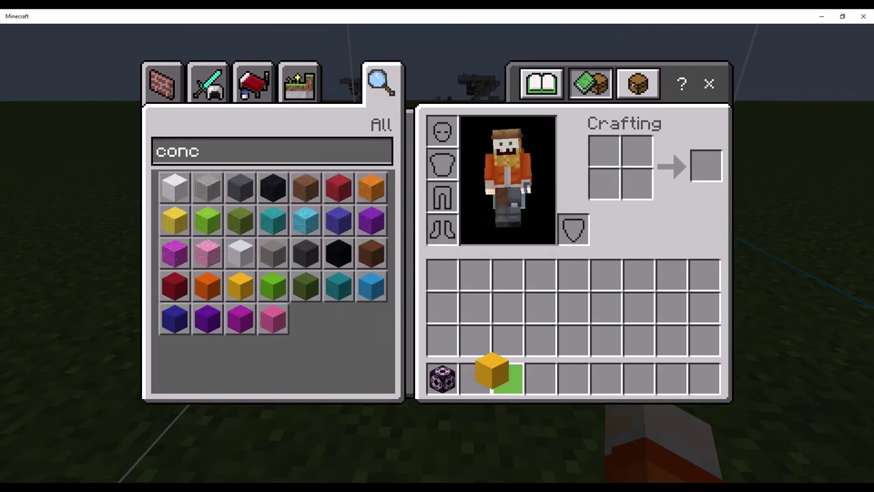
{"action": "left_click", "coordinate": [474, 379]}
{"action": "left_click", "coordinate": [339, 252]}
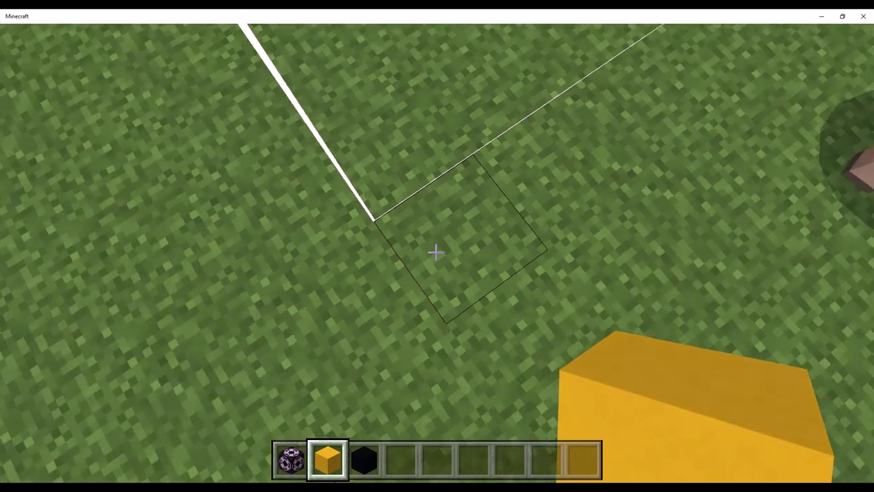
- Build a five-block pillar of alternating yellow and black concrete in a corner of the bounding box, starting with yellow
{"action": "right_click", "coordinate": [436, 252]}
{"action": "scroll", "coordinate": [435, 253], "scroll_direction": "down", "scroll_amount": 1}
{"action": "left_click", "coordinate": [436, 252]}
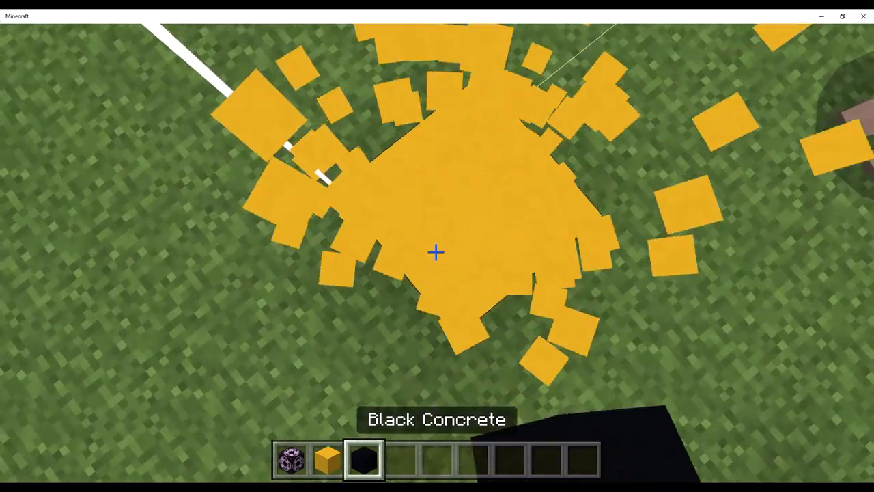
{"action": "right_click", "coordinate": [436, 252]}
{"action": "scroll", "coordinate": [436, 253], "scroll_direction": "up", "scroll_amount": 1}
{"action": "key", "text": "space"}
{"action": "right_click", "coordinate": [436, 252]}
{"action": "right_click", "coordinate": [436, 252]}
{"action": "scroll", "coordinate": [436, 252], "scroll_direction": "down", "scroll_amount": 1}
{"action": "left_click", "coordinate": [436, 252]}
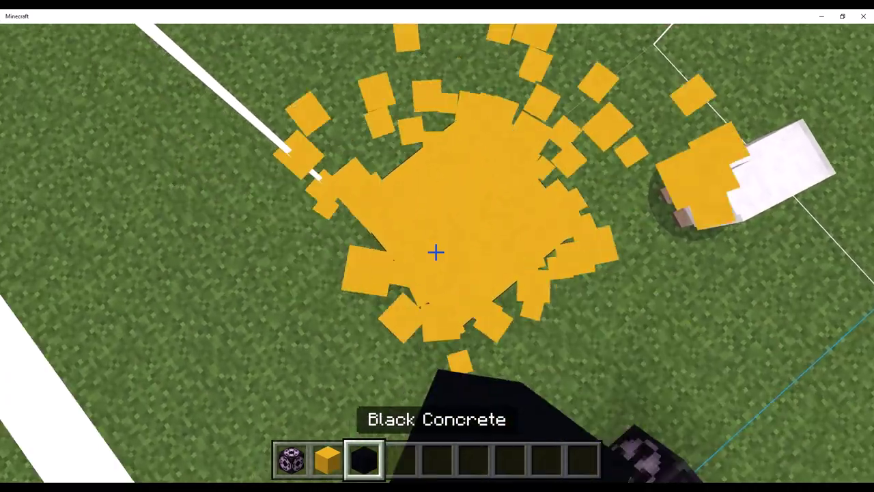
{"action": "right_click", "coordinate": [436, 252]}
{"action": "scroll", "coordinate": [436, 252], "scroll_direction": "up", "scroll_amount": 1}
{"action": "key", "text": "space"}
{"action": "right_click", "coordinate": [436, 252]}
- Open the structure block's settings and try a Y offset of -1, rotating the preview
{"action": "scroll", "coordinate": [436, 252], "scroll_direction": "down", "scroll_amount": 3}
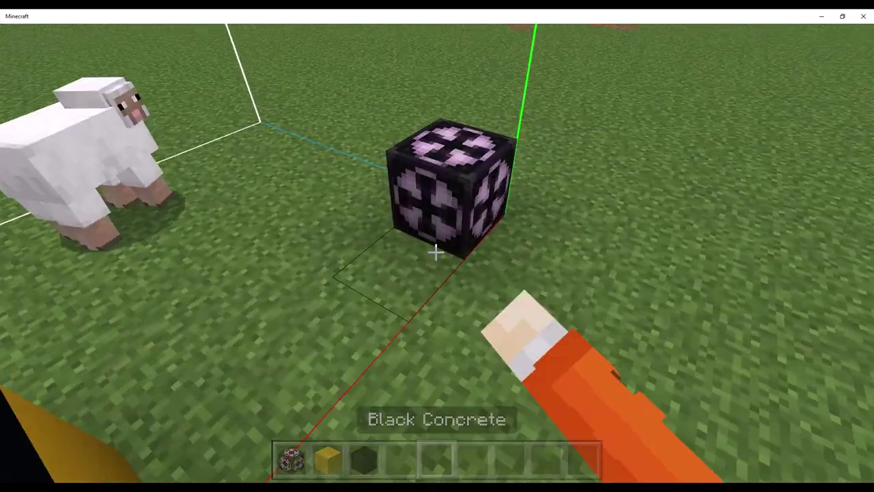
{"action": "right_click", "coordinate": [436, 252]}
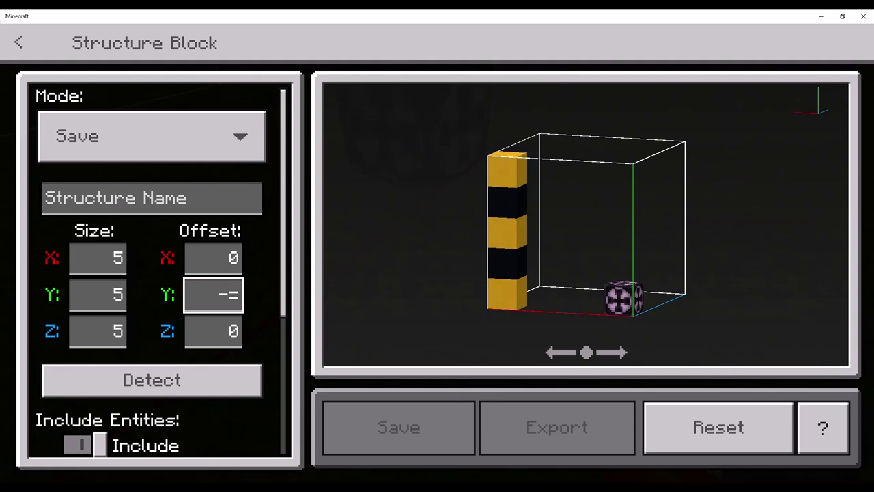
{"action": "key", "text": "Return"}
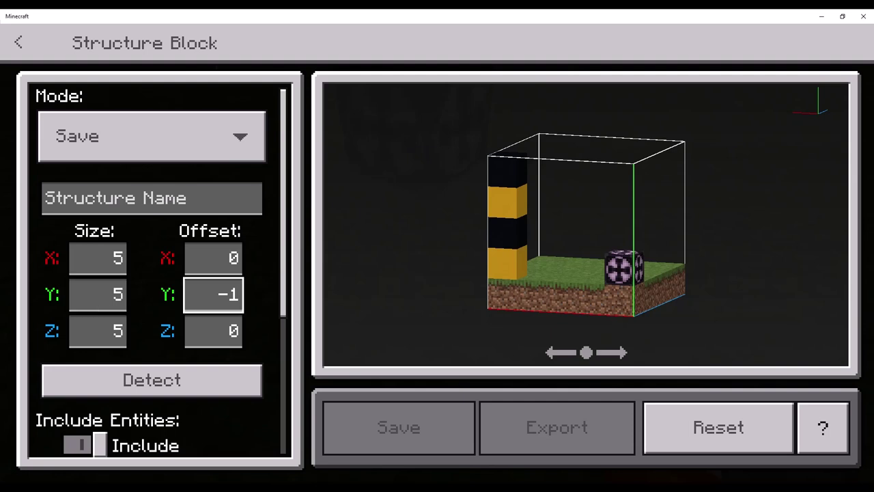
{"action": "left_click_drag", "start_coordinate": [561, 239], "coordinate": [598, 216]}
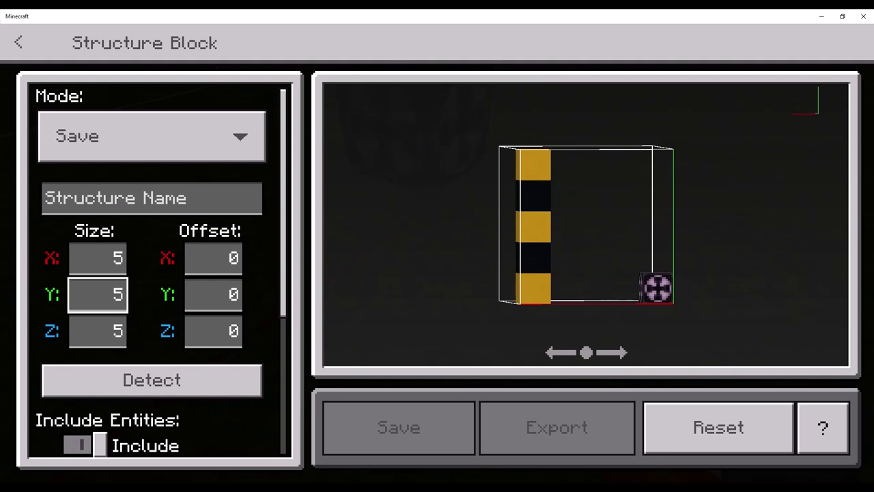
- Try a Y size of 6 and an X size of 6, restore each to 5 and leave the settings
{"action": "type", "text": "6"}
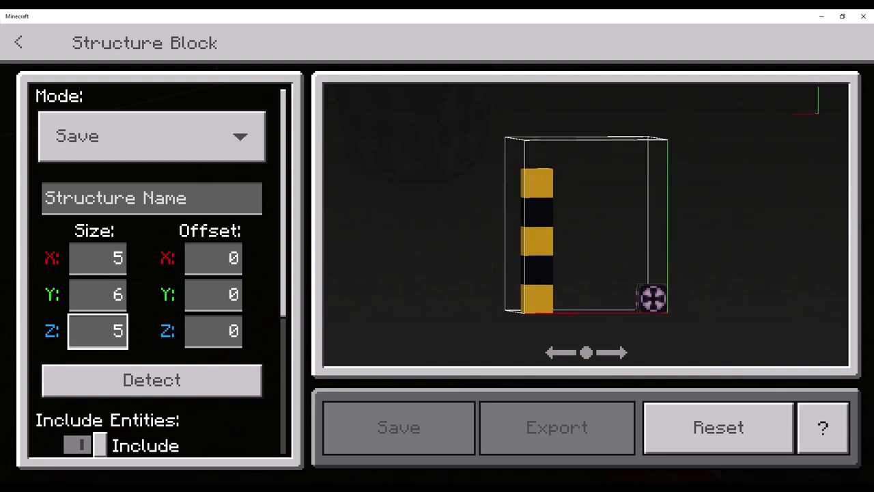
{"action": "type", "text": "5"}
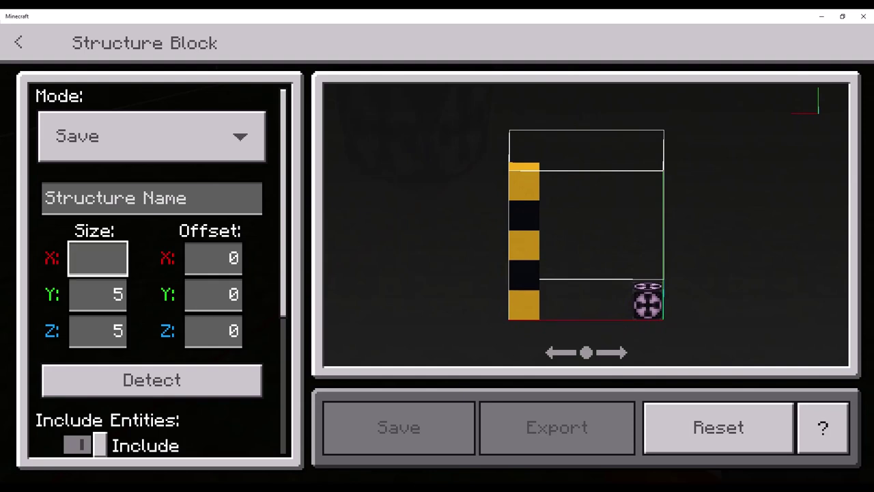
{"action": "type", "text": "6"}
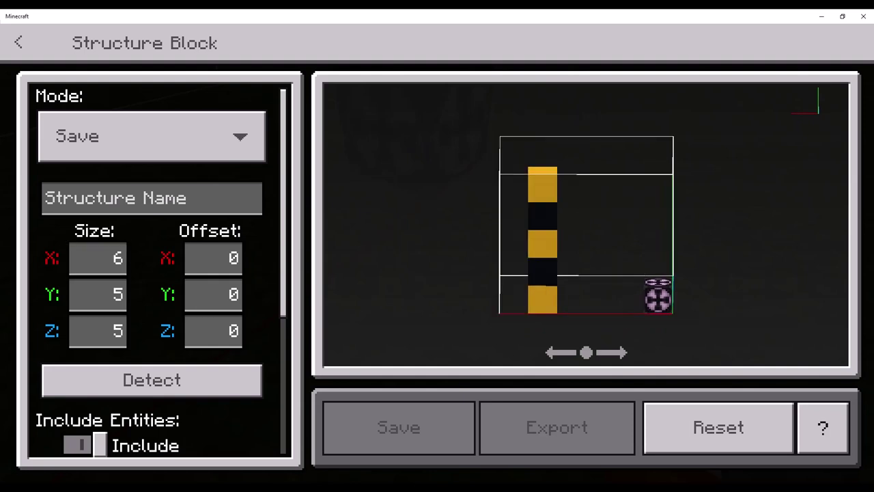
{"action": "mouse_move", "coordinate": [492, 253]}
{"action": "left_mouse_down"}
{"action": "mouse_move", "coordinate": [580, 253]}
{"action": "mouse_move", "coordinate": [508, 253]}
{"action": "left_mouse_up"}
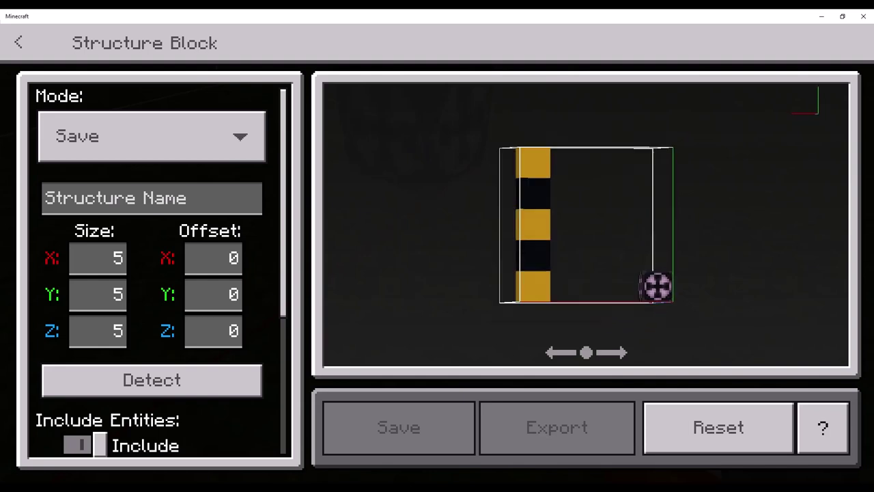
{"action": "key", "text": "Return"}
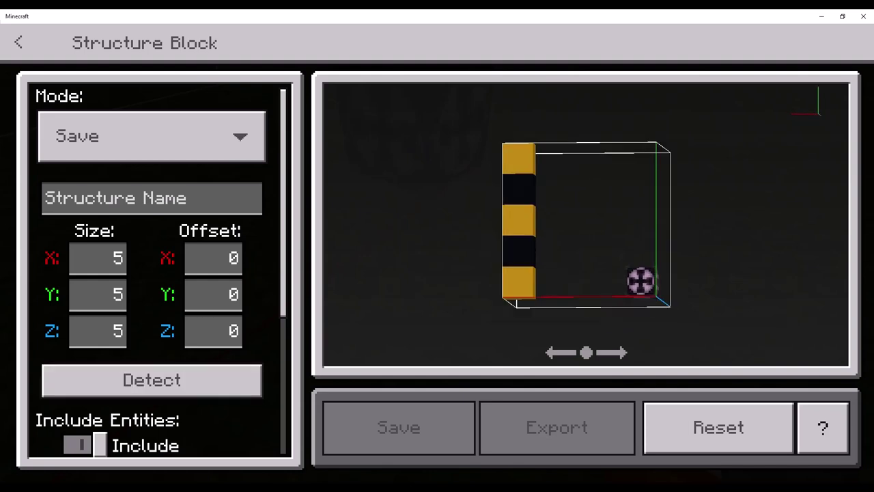
{"action": "key", "text": "Escape"}
- Place black, yellow and black concrete in a row along the red axis between the pillar and the structure block
{"action": "scroll", "coordinate": [437, 253], "scroll_direction": "down", "scroll_amount": 2}
{"action": "scroll", "coordinate": [438, 252], "scroll_direction": "up", "scroll_amount": 2}
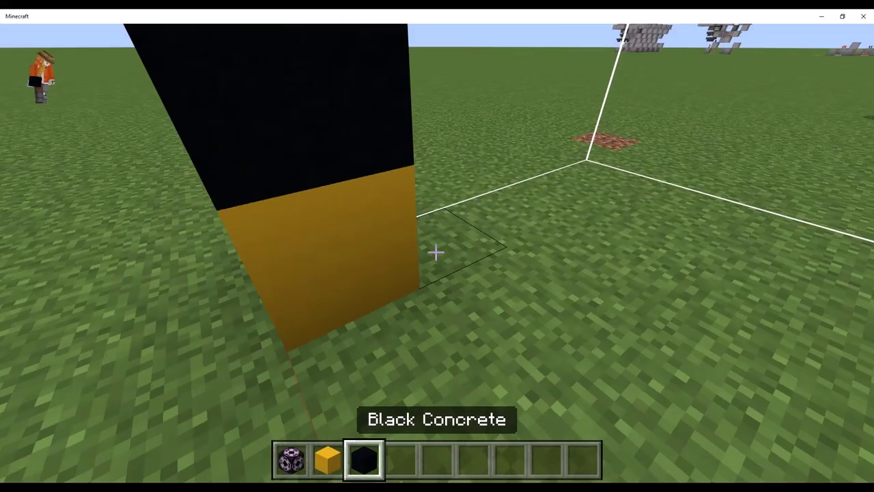
{"action": "scroll", "coordinate": [436, 252], "scroll_direction": "up", "scroll_amount": 1}
{"action": "scroll", "coordinate": [436, 252], "scroll_direction": "down", "scroll_amount": 1}
{"action": "right_click", "coordinate": [436, 252]}
{"action": "scroll", "coordinate": [436, 252], "scroll_direction": "up", "scroll_amount": 1}
{"action": "right_click", "coordinate": [436, 252]}
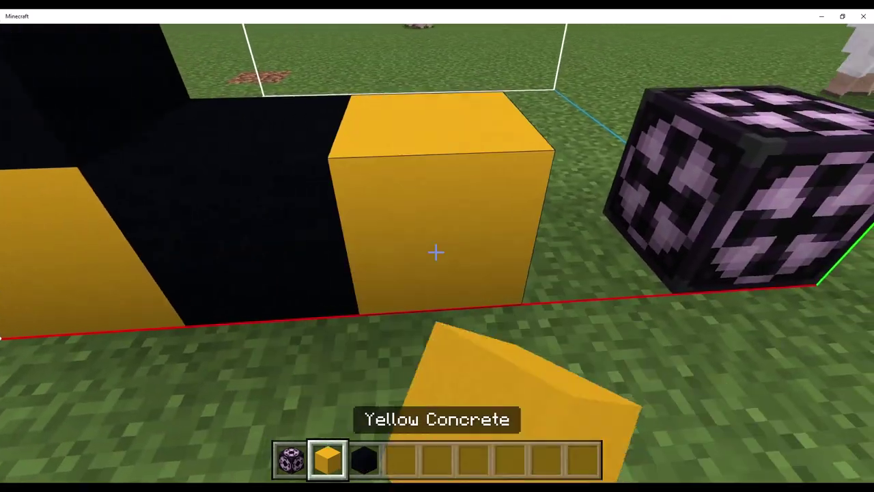
{"action": "scroll", "coordinate": [436, 252], "scroll_direction": "down", "scroll_amount": 1}
{"action": "right_click", "coordinate": [436, 252]}
{"action": "scroll", "coordinate": [436, 252], "scroll_direction": "up", "scroll_amount": 1}
{"action": "scroll", "coordinate": [436, 252], "scroll_direction": "down", "scroll_amount": 1}
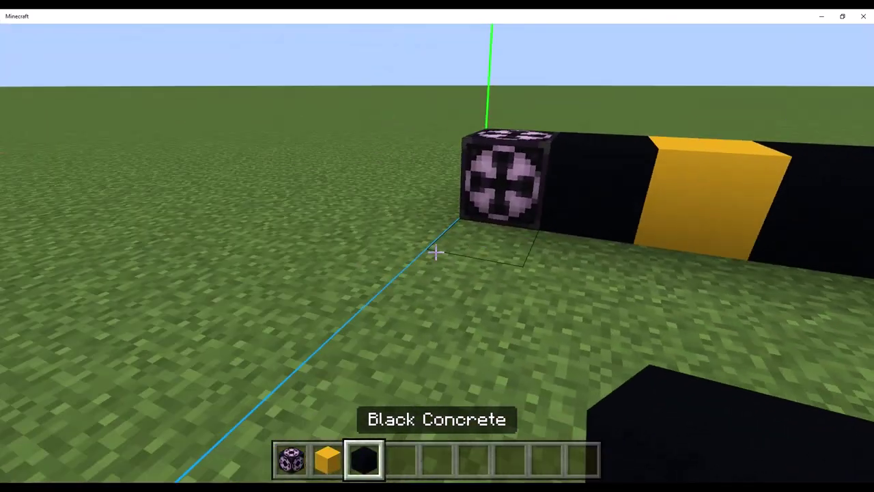
- Line the blue axis from the structure block with four concrete blocks alternating black and yellow
{"action": "right_click", "coordinate": [436, 252]}
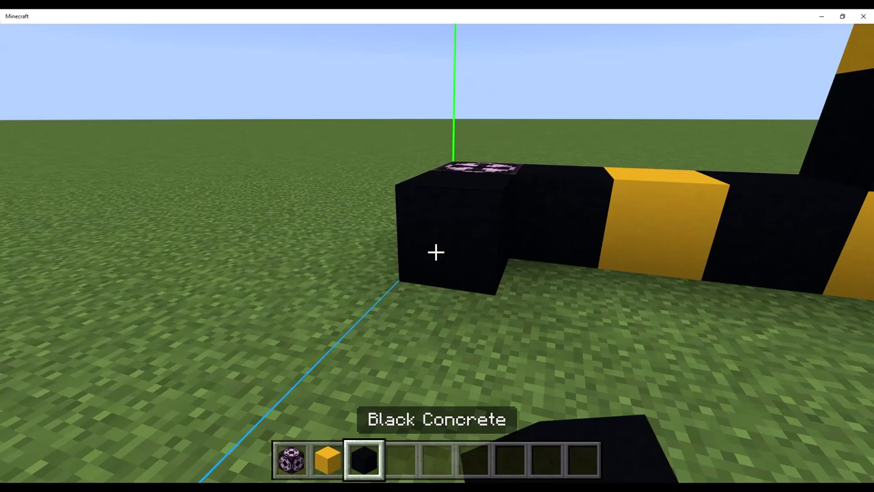
{"action": "key", "text": "2"}
{"action": "right_click", "coordinate": [436, 253]}
{"action": "key", "text": "3"}
{"action": "right_click", "coordinate": [436, 253]}
{"action": "key", "text": "2"}
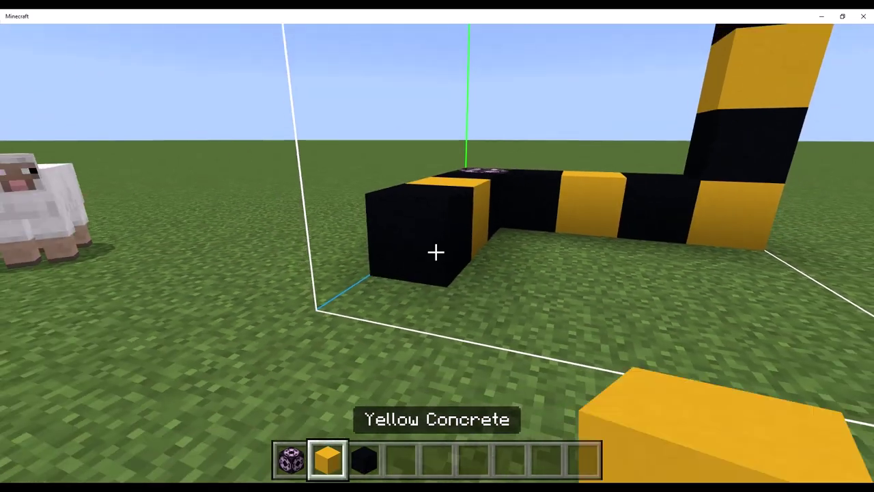
{"action": "right_click", "coordinate": [436, 252]}
- Place black, yellow and black concrete diagonally across the floor, from the empty corner of the bounding box toward the structure block
{"action": "key", "text": "3"}
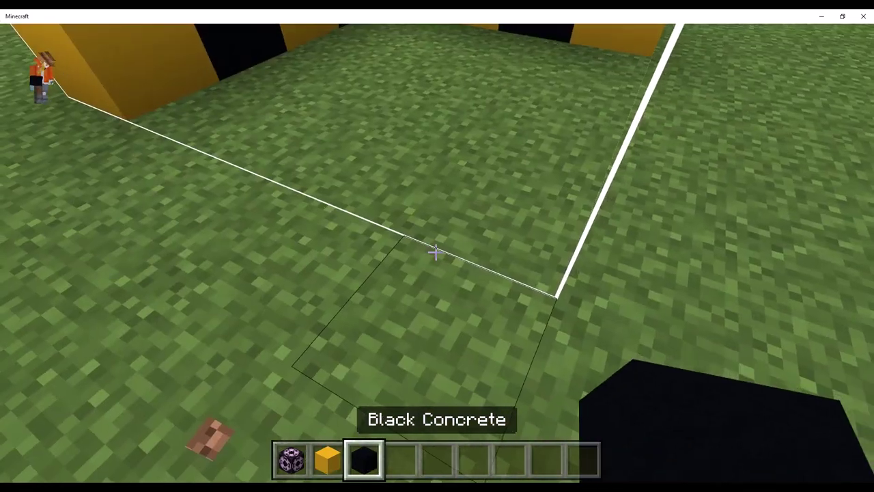
{"action": "right_click", "coordinate": [436, 253]}
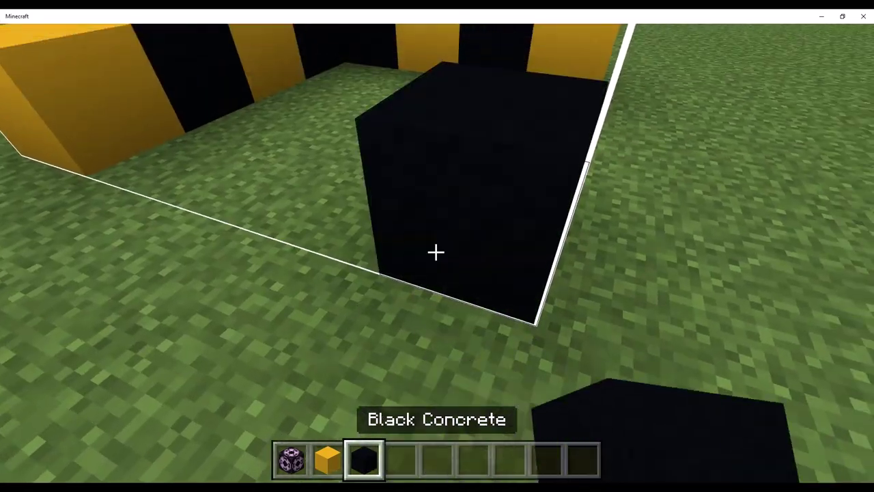
{"action": "key", "text": "2"}
{"action": "right_click", "coordinate": [436, 252]}
{"action": "key", "text": "3"}
- Reopen the structure block's settings and try an X offset of -1
{"action": "key", "text": "7"}
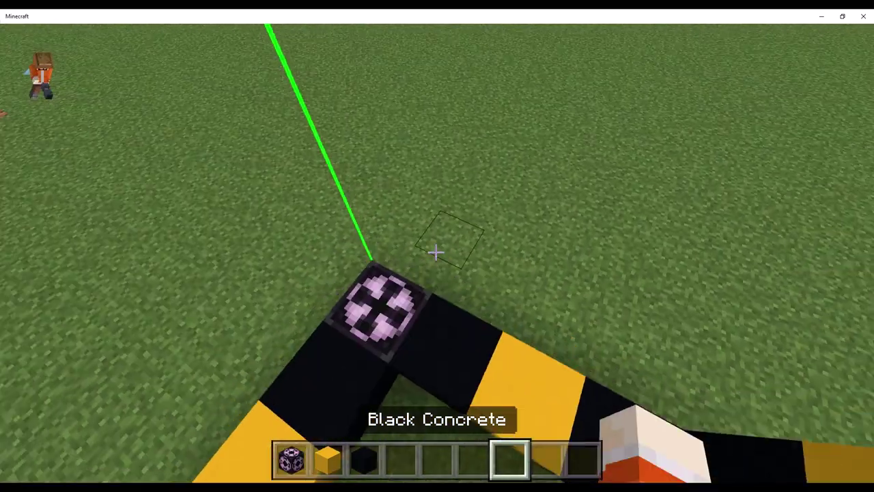
{"action": "right_click", "coordinate": [436, 252]}
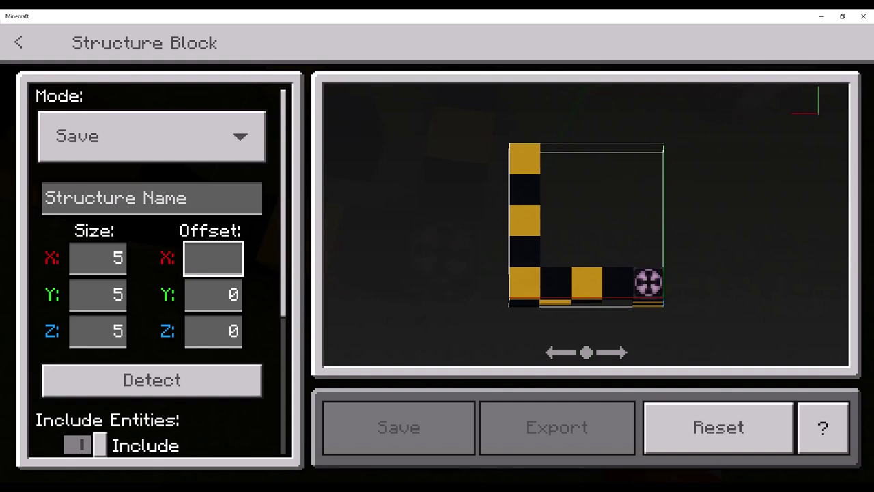
{"action": "type", "text": "1"}
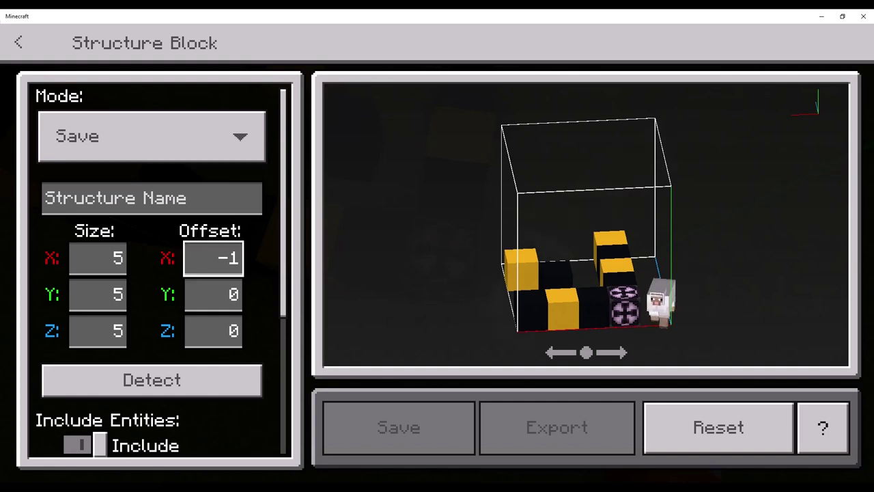
{"action": "key", "text": "BackSpace"}
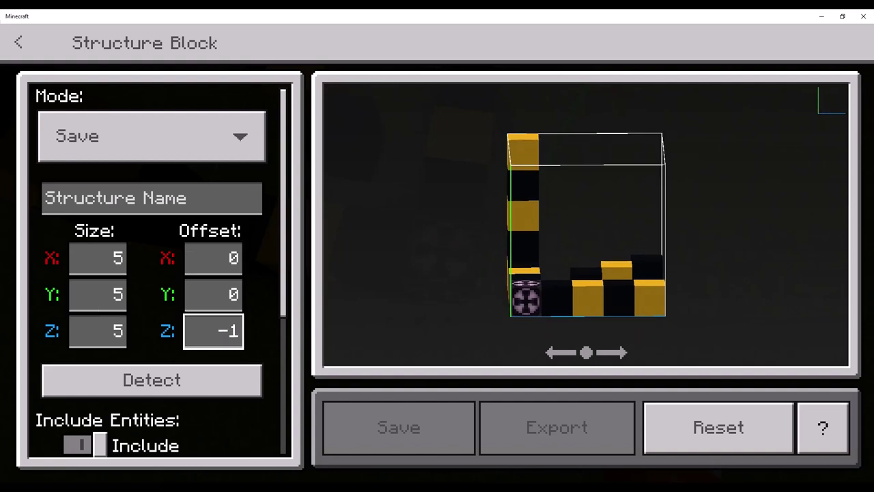
- Try Z offsets of -1, -2 and 1 for the bounding box, tilting the preview to compare
{"action": "key", "text": "Down"}
{"action": "key", "text": "Down"}
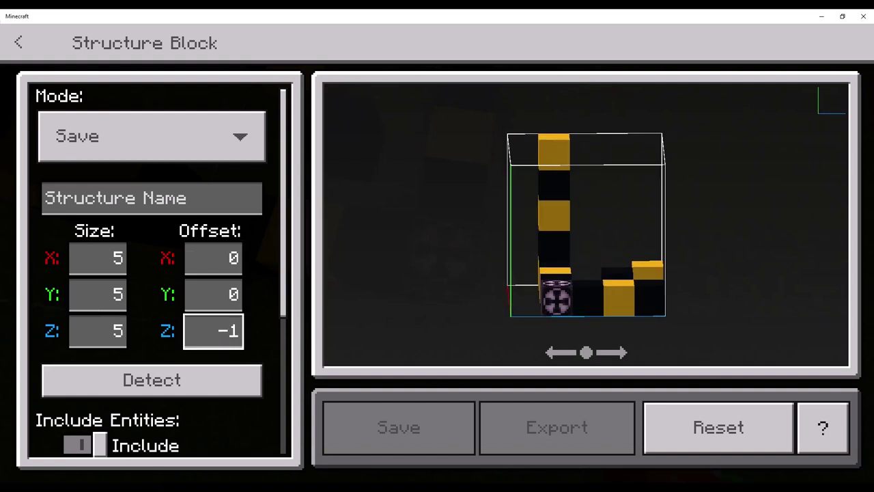
{"action": "key", "text": "BackSpace"}
{"action": "type", "text": "2"}
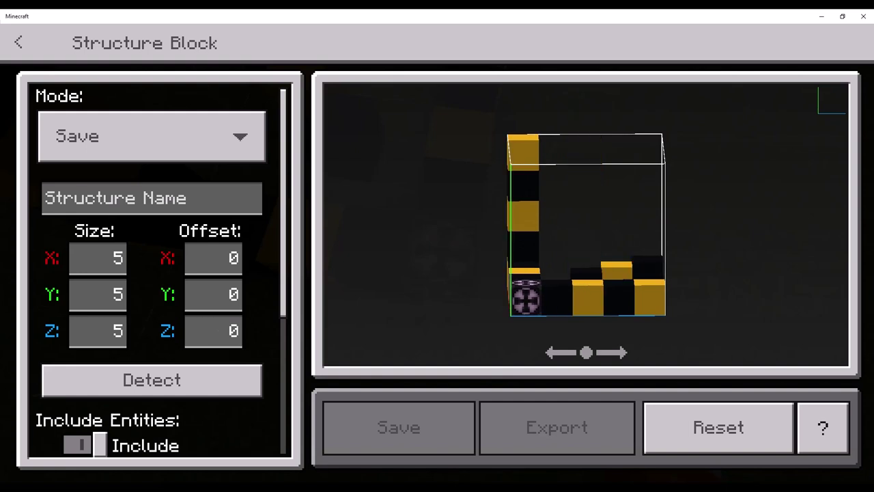
{"action": "left_click", "coordinate": [213, 331]}
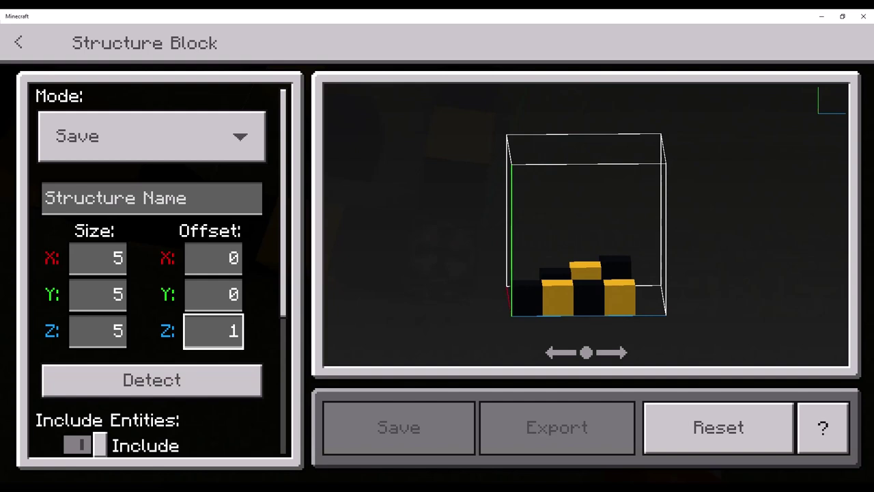
{"action": "left_click_drag", "start_coordinate": [574, 205], "coordinate": [594, 300]}
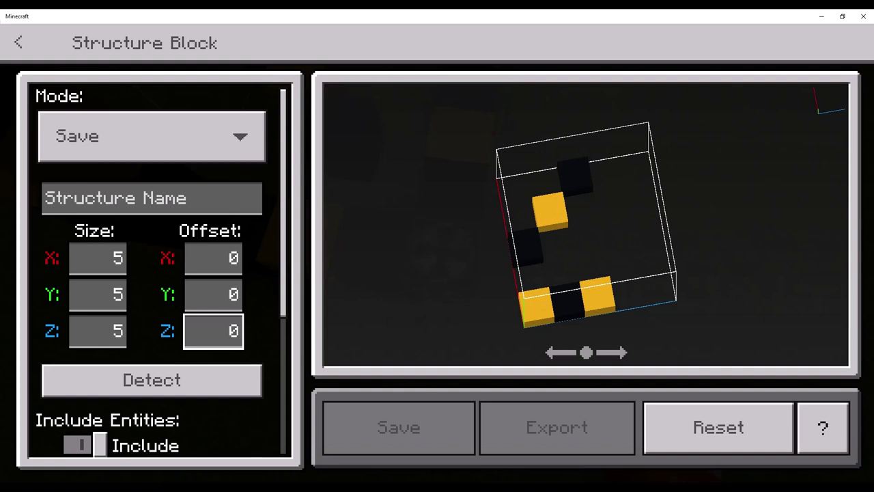
- Try a Y offset of 1, restore it to 0 and inspect the structure preview from several sides
{"action": "left_click_drag", "start_coordinate": [547, 274], "coordinate": [635, 177]}
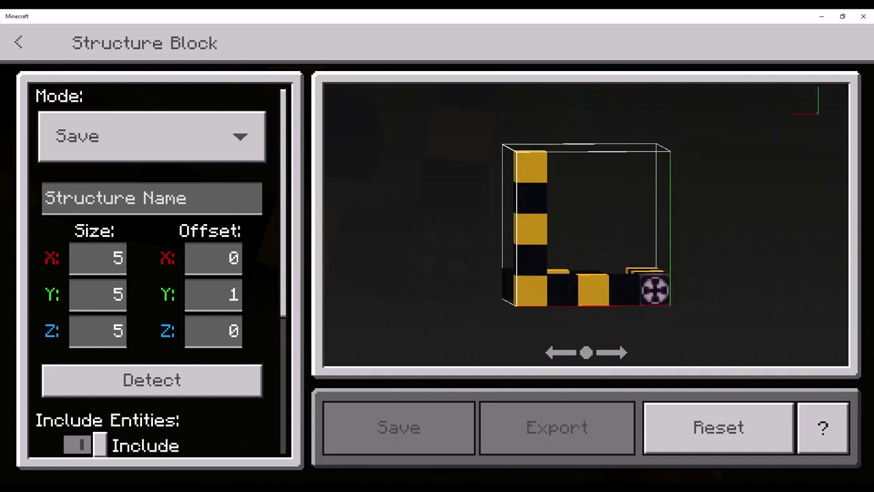
{"action": "left_click_drag", "start_coordinate": [601, 245], "coordinate": [568, 187]}
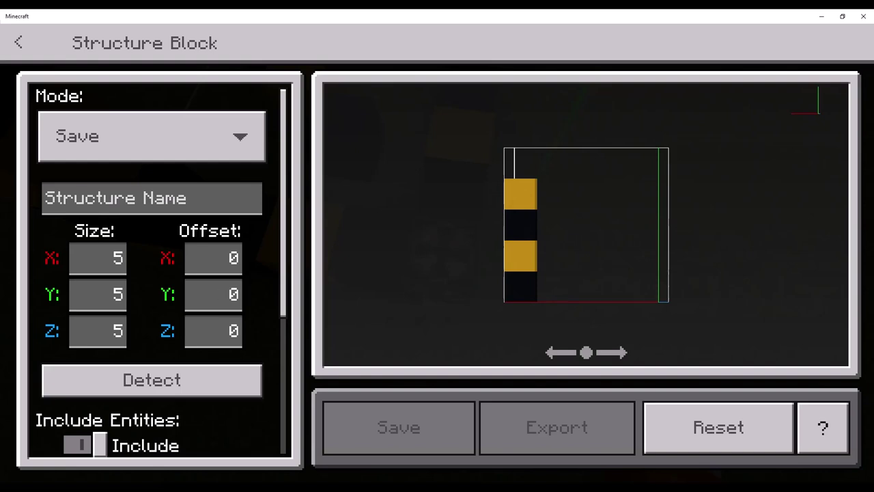
{"action": "left_click_drag", "start_coordinate": [608, 218], "coordinate": [512, 263]}
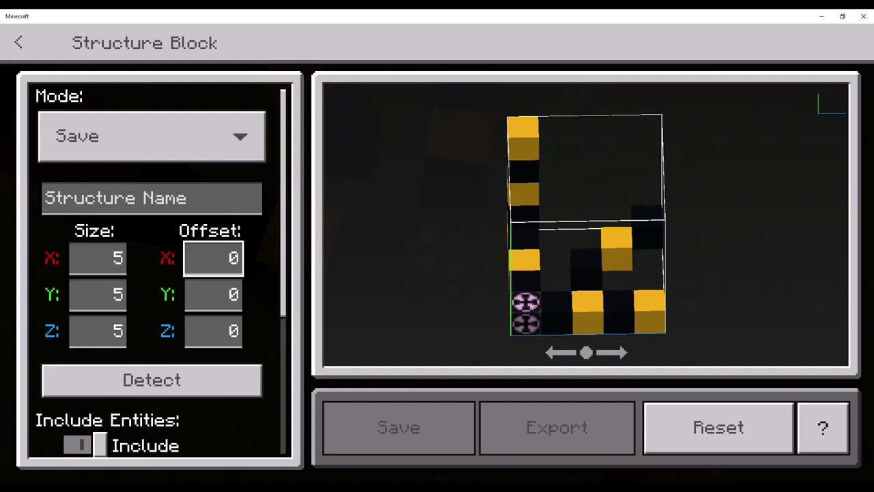
{"action": "left_click_drag", "start_coordinate": [540, 252], "coordinate": [641, 221]}
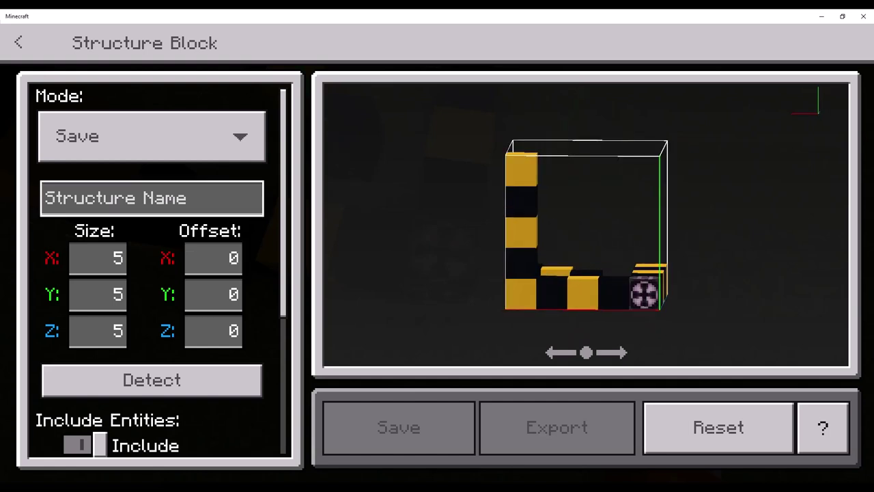
- Name the structure "bob" in the mystructure namespace
{"action": "left_click", "coordinate": [164, 199]}
{"action": "key", "text": "Escape"}
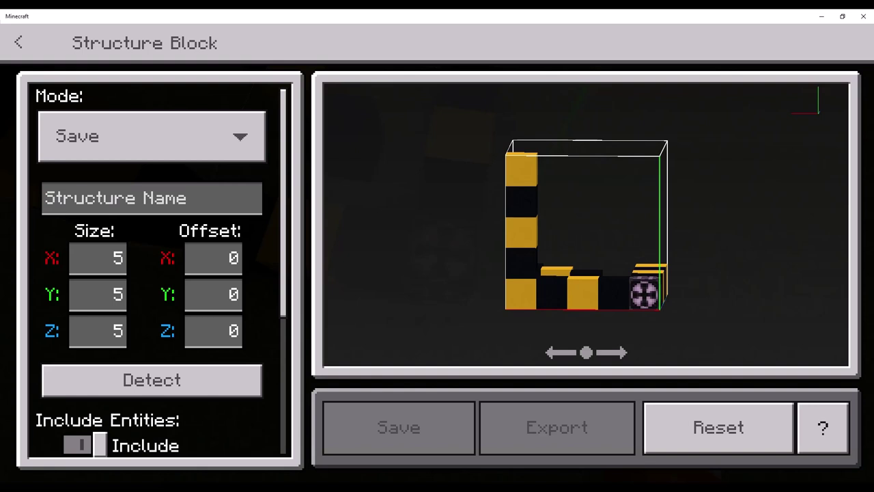
{"action": "left_click", "coordinate": [152, 199]}
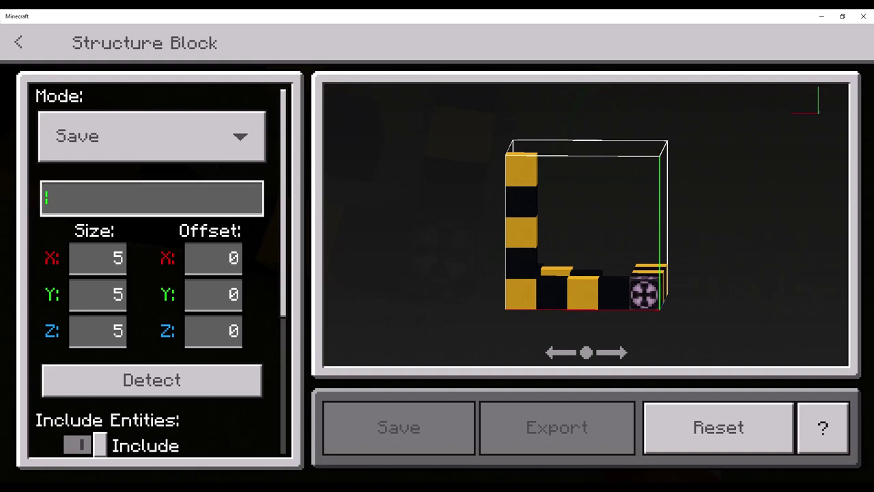
{"action": "type", "text": "bob"}
{"action": "key", "text": "Return"}
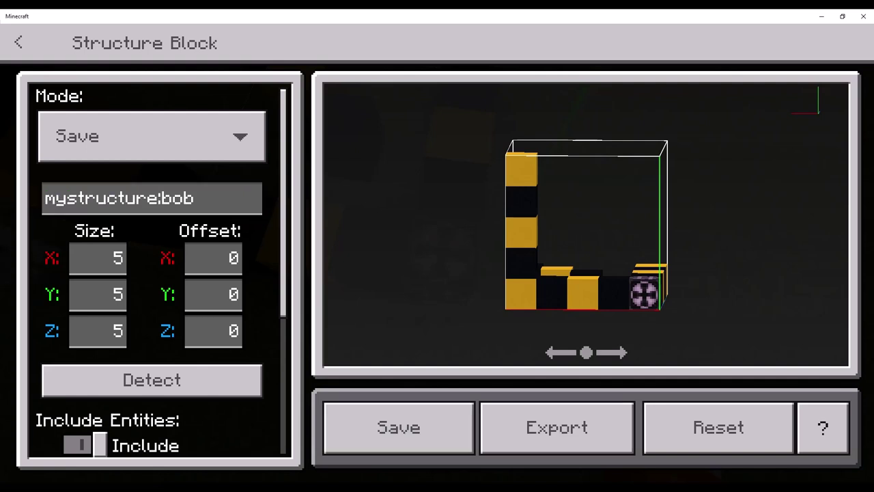
- Inspect the structure preview from below and the remaining save options, and close the structure block's settings
{"action": "left_click_drag", "start_coordinate": [586, 212], "coordinate": [554, 181]}
{"action": "scroll", "coordinate": [85, 343], "scroll_direction": "down", "scroll_amount": 1}
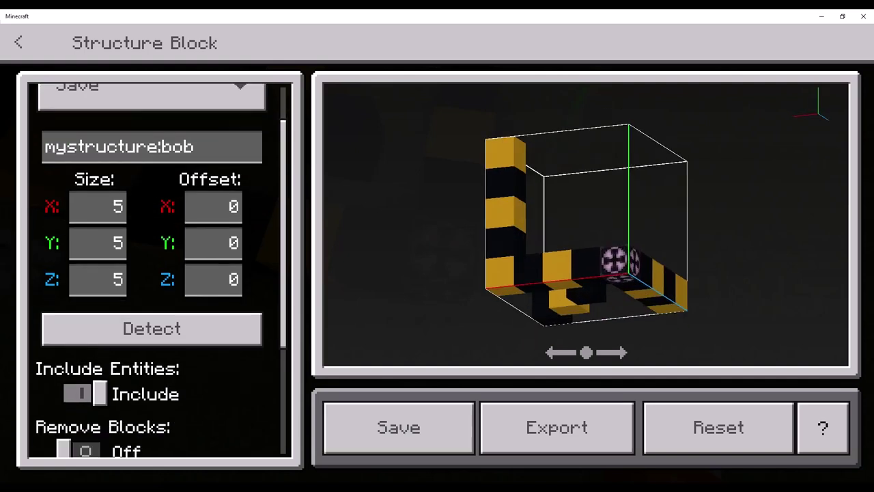
{"action": "scroll", "coordinate": [85, 343], "scroll_direction": "down", "scroll_amount": 1}
{"action": "key", "text": "Escape"}
{"action": "scroll", "coordinate": [437, 253], "scroll_direction": "down", "scroll_amount": 8}
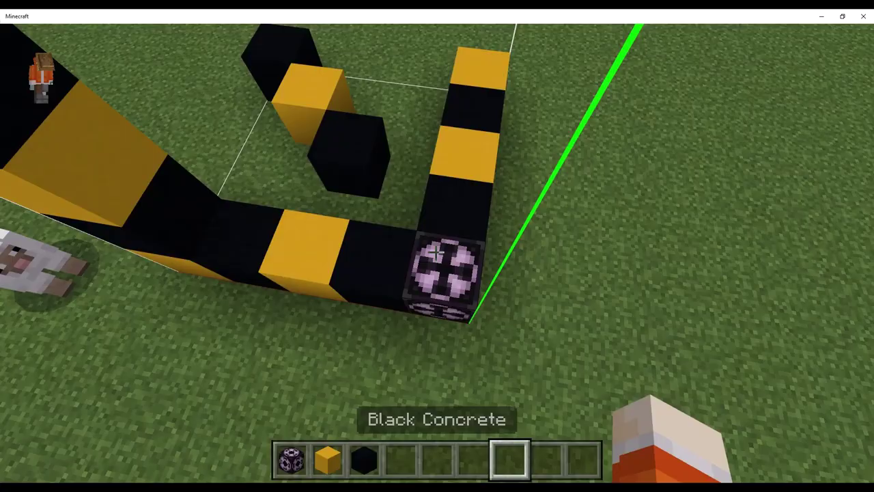
- Reopen the structure block's settings, check the structure preview for entities, and close the settings again
{"action": "key", "text": "w"}
{"action": "scroll", "coordinate": [436, 253], "scroll_direction": "down", "scroll_amount": 2}
{"action": "right_click", "coordinate": [435, 252]}
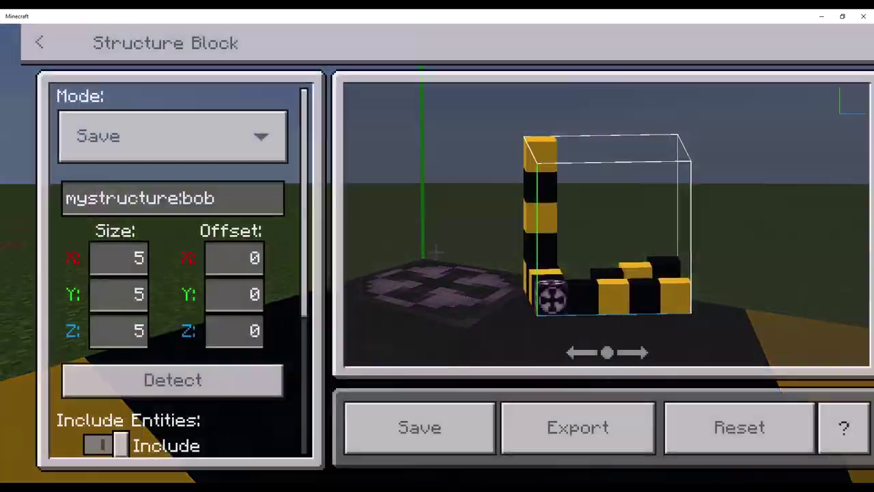
{"action": "key", "text": "Escape"}
{"action": "scroll", "coordinate": [437, 246], "scroll_direction": "down", "scroll_amount": 4}
- Try to drive the sheep into the structure's bounding box by hitting it from behind
{"action": "key", "text": "w"}
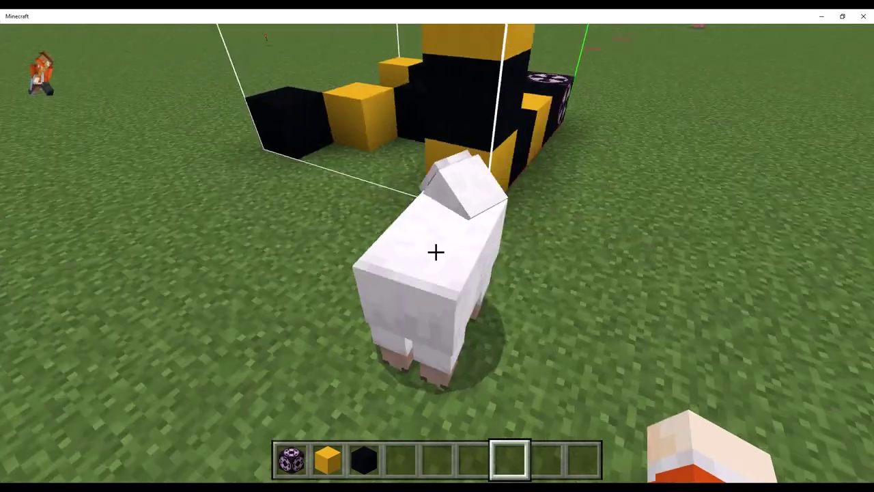
{"action": "left_click", "coordinate": [436, 253]}
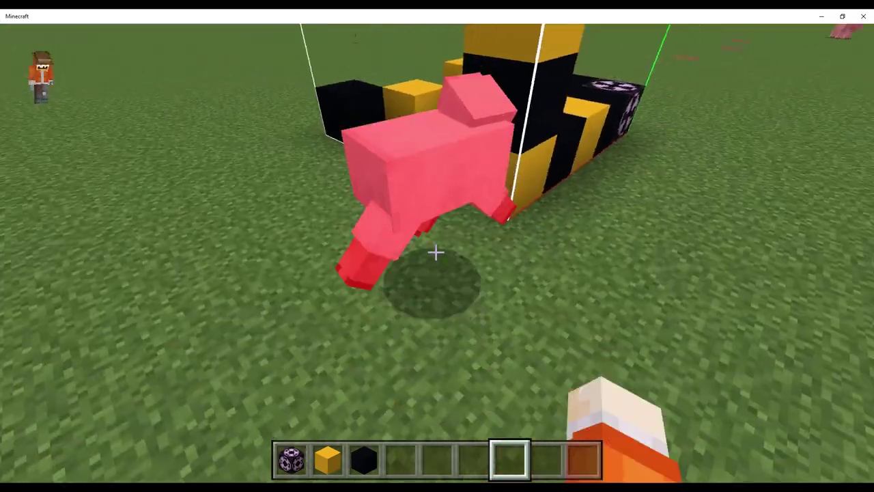
{"action": "key", "text": "w"}
{"action": "left_click", "coordinate": [436, 253]}
{"action": "left_click", "coordinate": [436, 253]}
{"action": "key", "text": "w"}
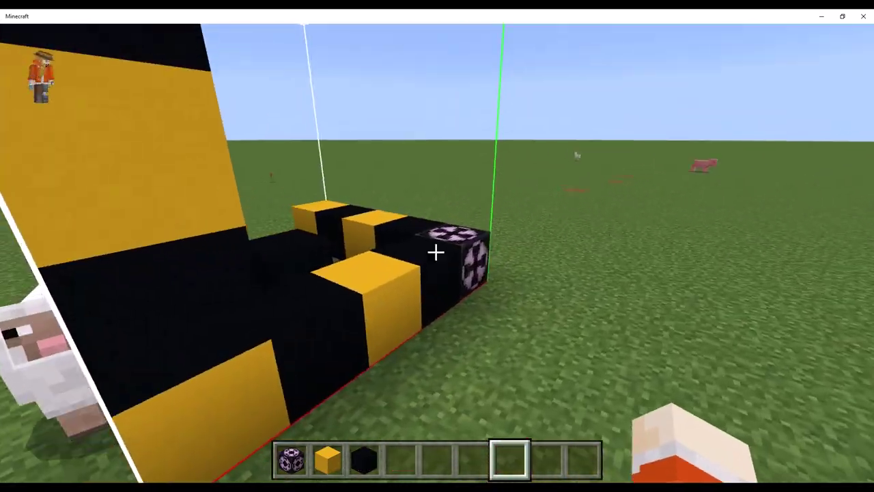
{"action": "key", "text": "w"}
- Summon a pig inside the structure's bounding box and check it in the structure block's preview
{"action": "scroll", "coordinate": [436, 252], "scroll_direction": "up", "scroll_amount": 2}
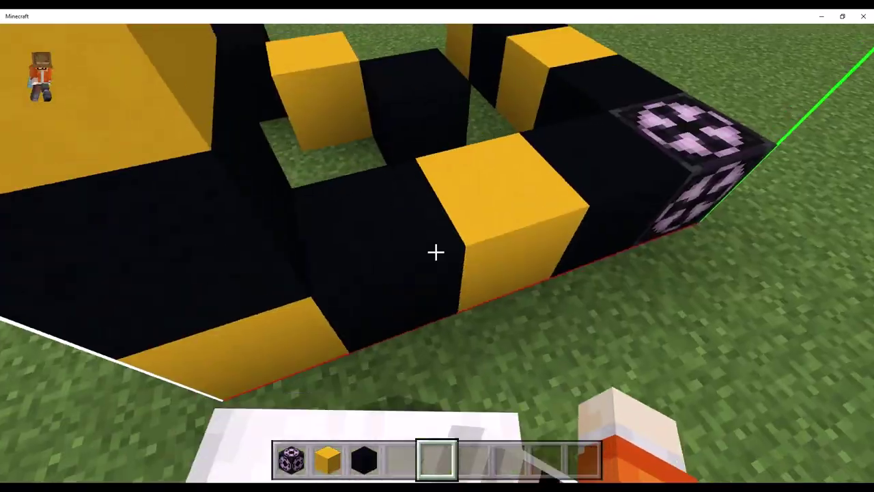
{"action": "key", "text": "slash"}
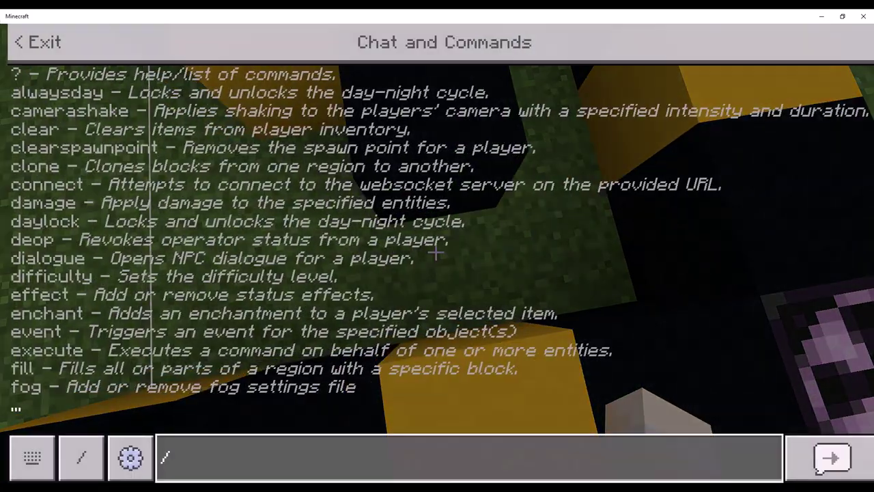
{"action": "type", "text": "summon pig"}
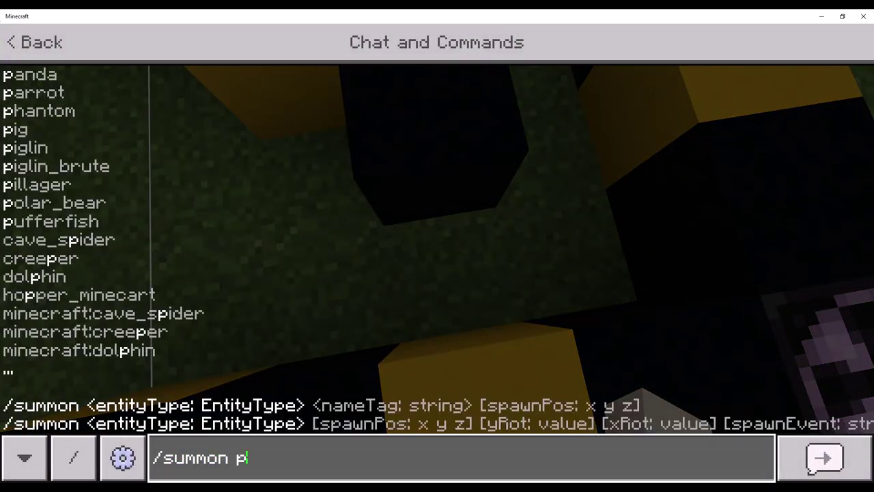
{"action": "key", "text": "Return"}
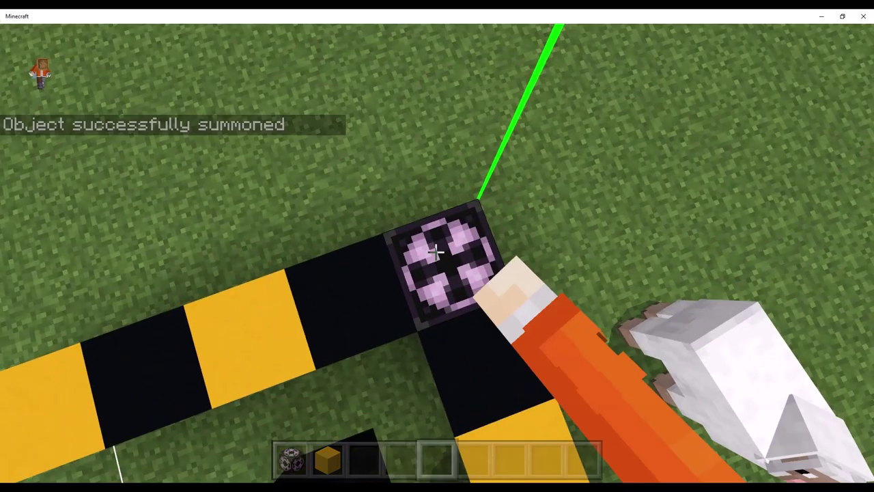
{"action": "right_click", "coordinate": [436, 253]}
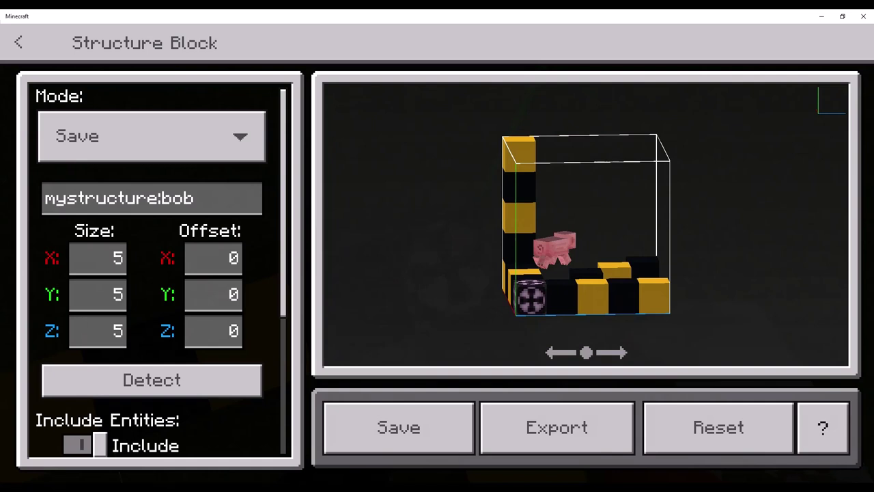
{"action": "key", "text": "Escape"}
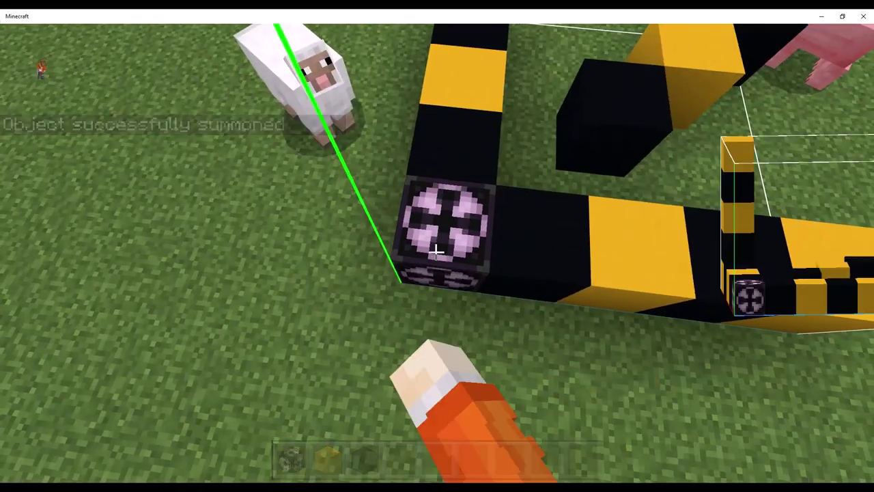
- Turn off Include Entities, and switch Remove Blocks on and off repeatedly to compare the preview, leaving it off
{"action": "right_click", "coordinate": [437, 250]}
{"action": "scroll", "coordinate": [152, 270], "scroll_direction": "down", "scroll_amount": 7}
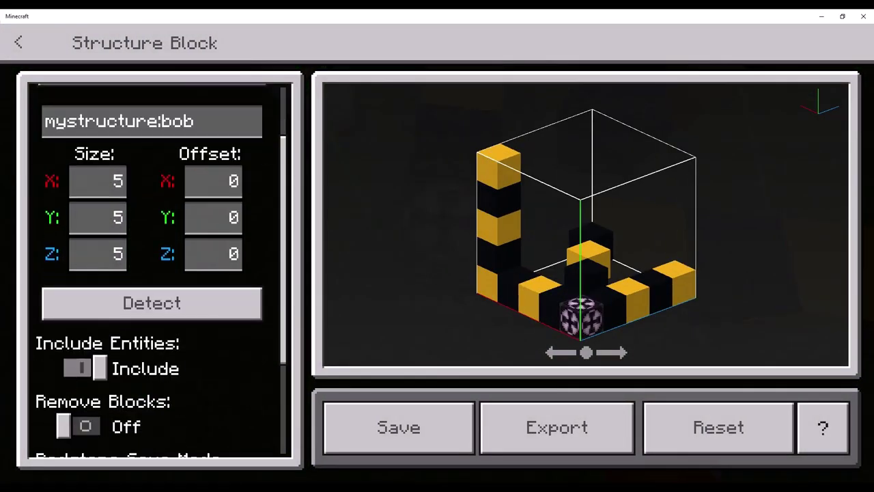
{"action": "left_click", "coordinate": [81, 265]}
{"action": "left_click", "coordinate": [79, 324]}
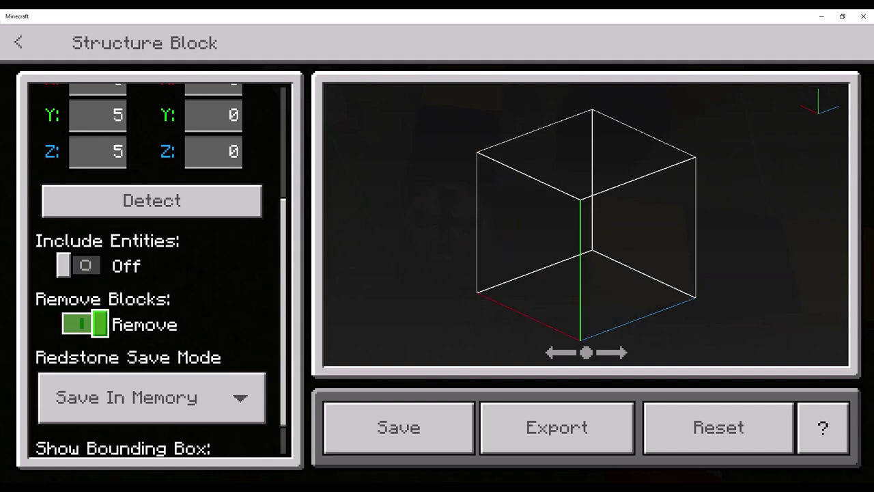
{"action": "left_click", "coordinate": [79, 323]}
{"action": "left_click", "coordinate": [78, 324]}
{"action": "left_click", "coordinate": [79, 324]}
{"action": "left_click", "coordinate": [78, 323]}
{"action": "left_click", "coordinate": [78, 324]}
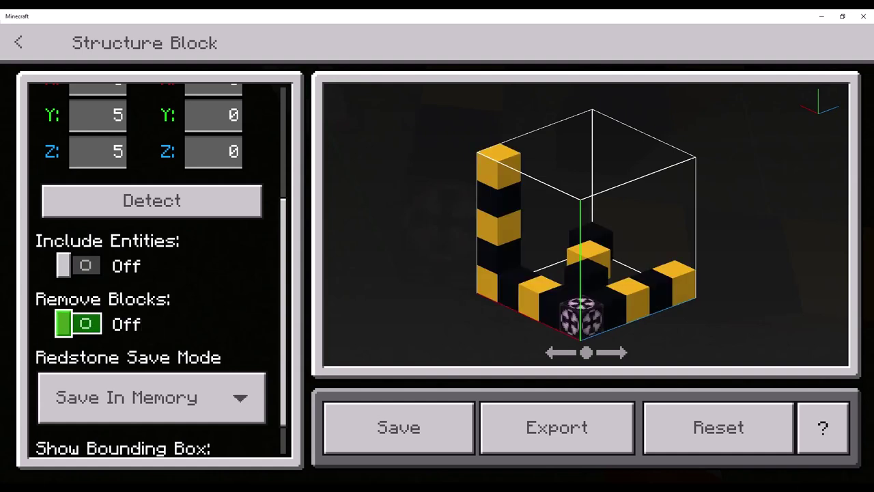
{"action": "key", "text": "Return"}
{"action": "key", "text": "Return"}
{"action": "key", "text": "Return"}
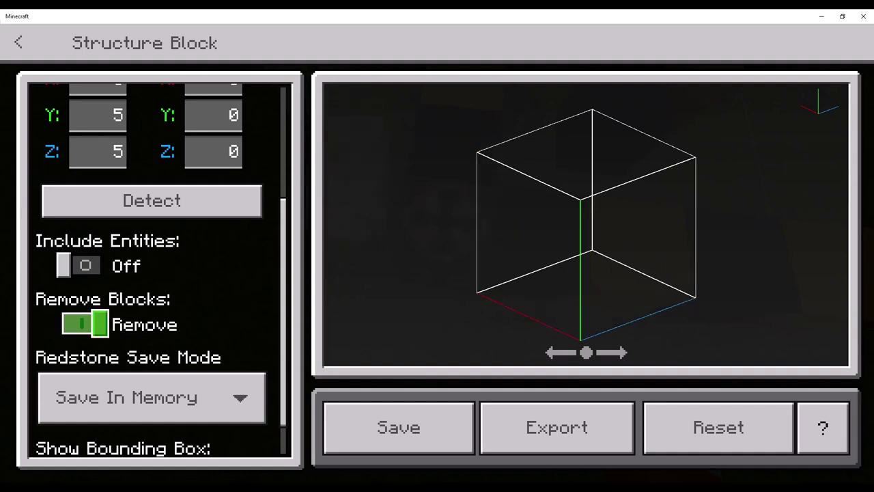
{"action": "key", "text": "Return"}
{"action": "scroll", "coordinate": [162, 273], "scroll_direction": "down", "scroll_amount": 1}
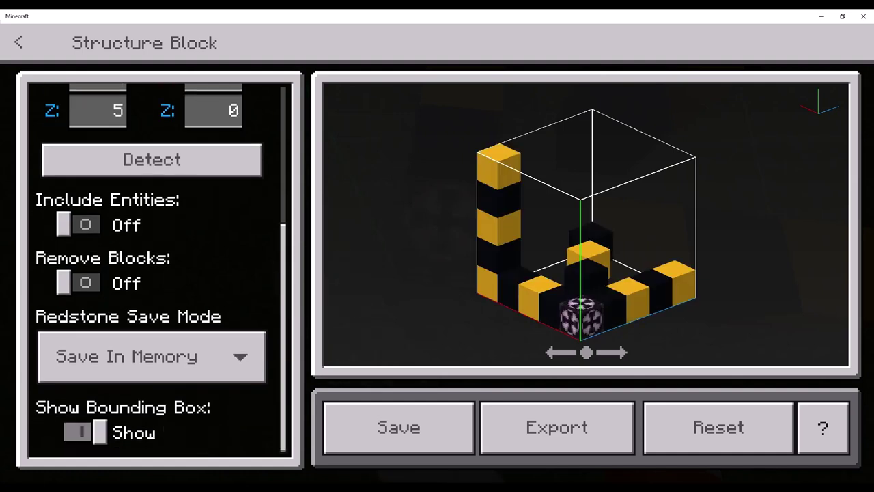
- Rotate the structure preview to view another side and set Include Entities back to Include
{"action": "scroll", "coordinate": [212, 283], "scroll_direction": "up", "scroll_amount": 5}
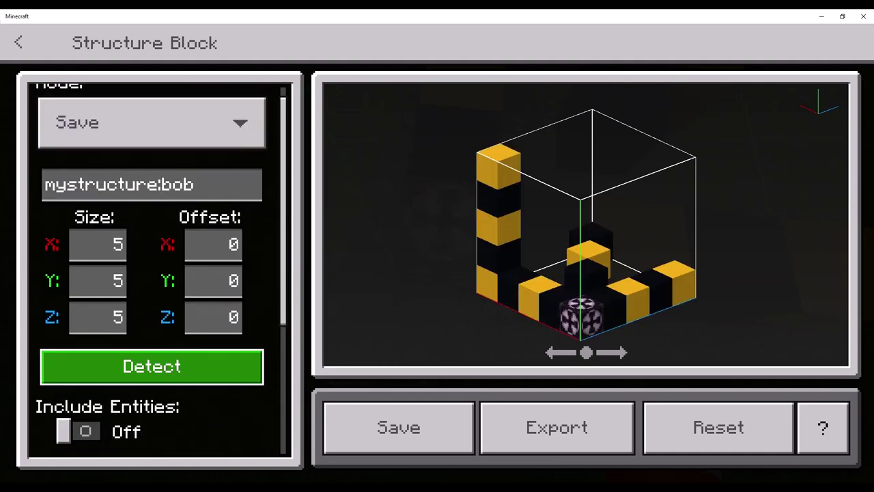
{"action": "key", "text": "Up"}
{"action": "key", "text": "Down"}
{"action": "left_click_drag", "start_coordinate": [580, 233], "coordinate": [424, 267]}
{"action": "scroll", "coordinate": [152, 345], "scroll_direction": "down", "scroll_amount": 3}
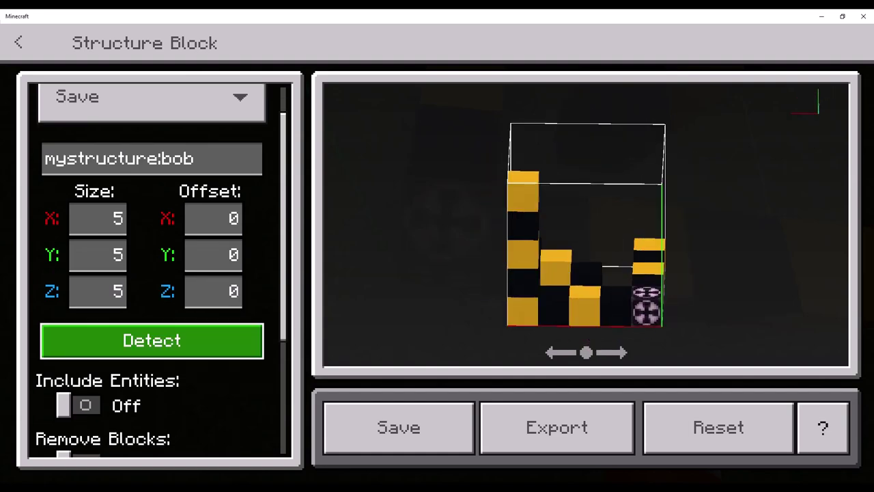
{"action": "left_click", "coordinate": [82, 302]}
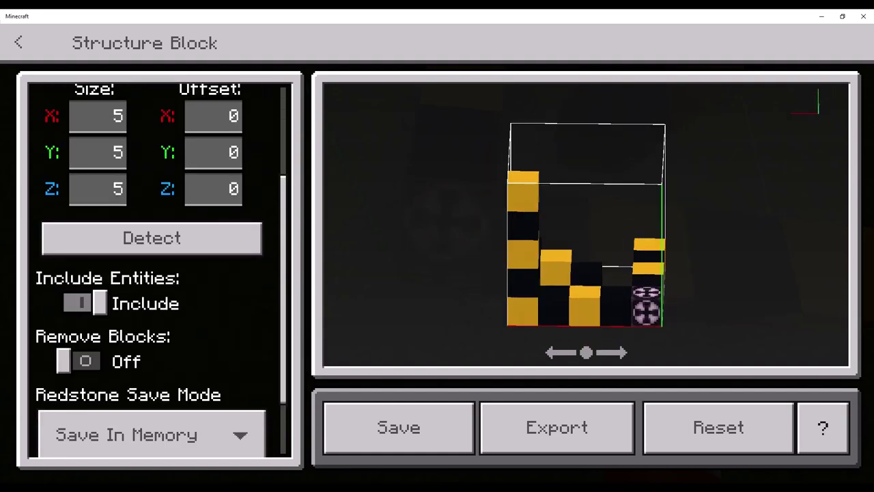
- Save the structure mystructure:bob and close the structure block's settings
{"action": "scroll", "coordinate": [213, 205], "scroll_direction": "up", "scroll_amount": 3}
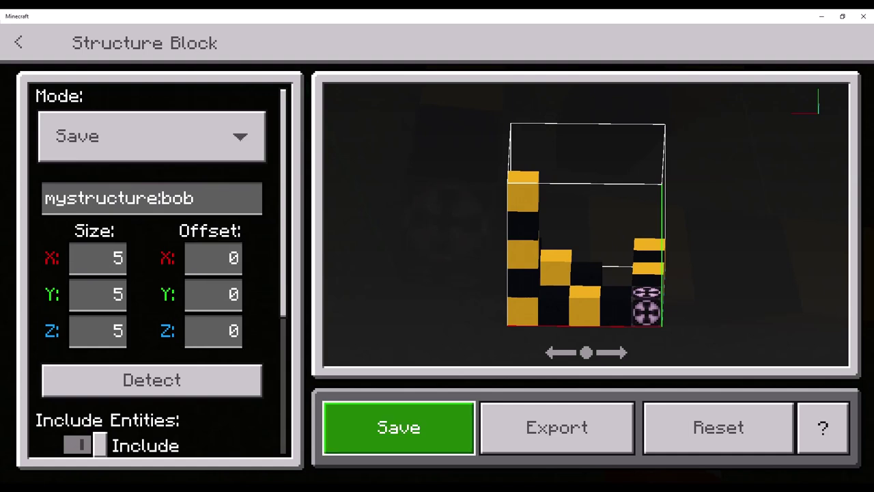
{"action": "key", "text": "Tab"}
{"action": "key", "text": "shift+Tab"}
{"action": "key", "text": "Return"}
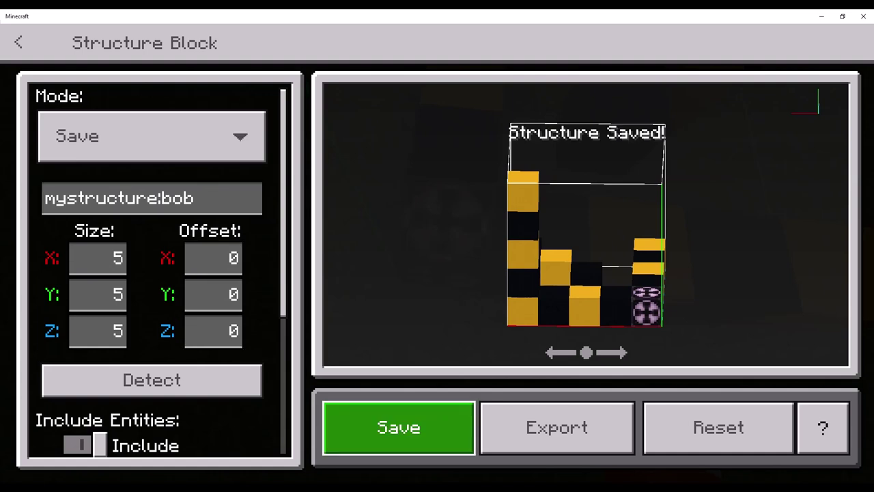
{"action": "key", "text": "Escape"}
- Place a new structure block on the open grass and set its mode to Load
{"action": "key", "text": "1"}
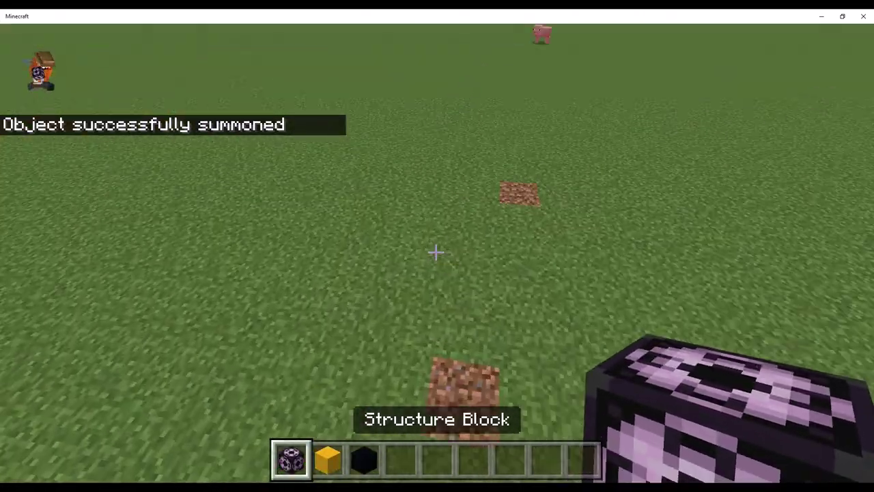
{"action": "right_click", "coordinate": [436, 253]}
{"action": "right_click", "coordinate": [436, 252]}
{"action": "key", "text": "Return"}
{"action": "key", "text": "Down"}
{"action": "key", "text": "Return"}
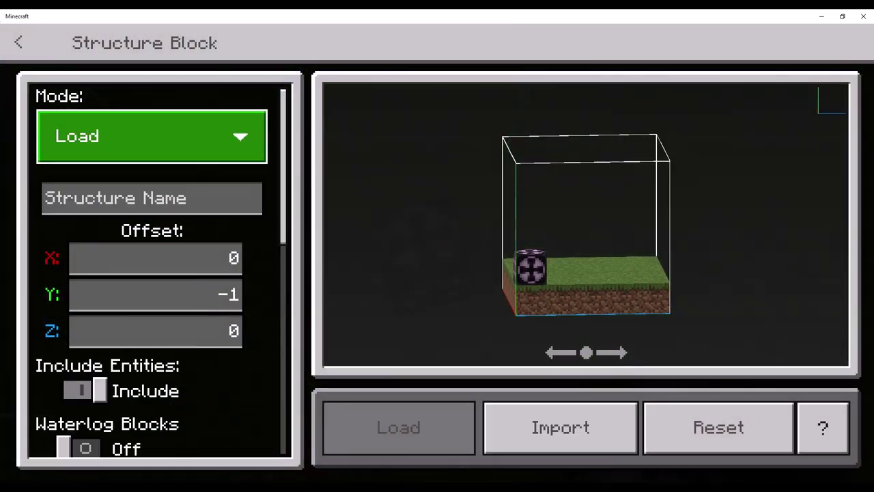
- Enter mystructure:bob as the structure name and load it with the Y offset of -1
{"action": "left_click", "coordinate": [152, 198]}
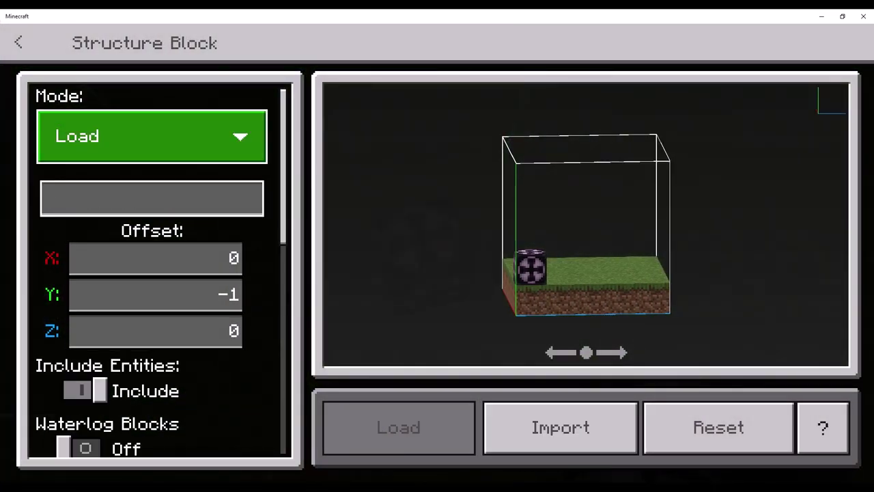
{"action": "key", "text": "Up"}
{"action": "scroll", "coordinate": [162, 270], "scroll_direction": "down", "scroll_amount": 1}
{"action": "key", "text": "Up"}
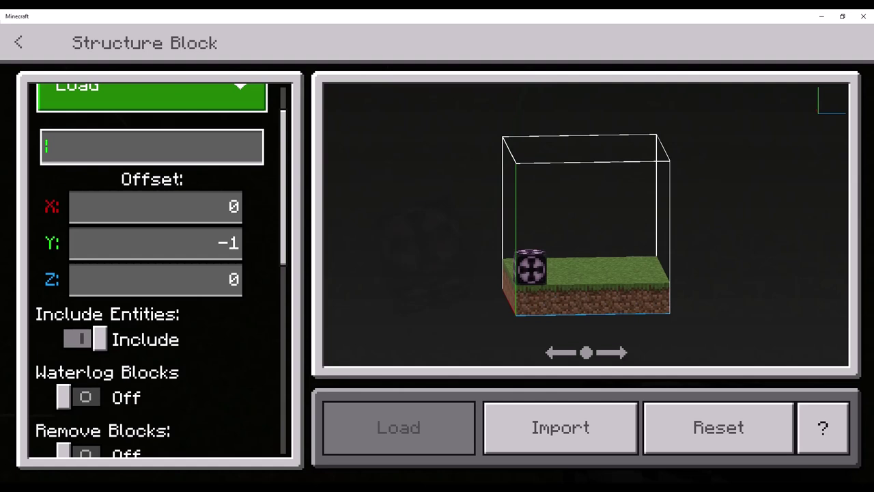
{"action": "key", "text": "Return"}
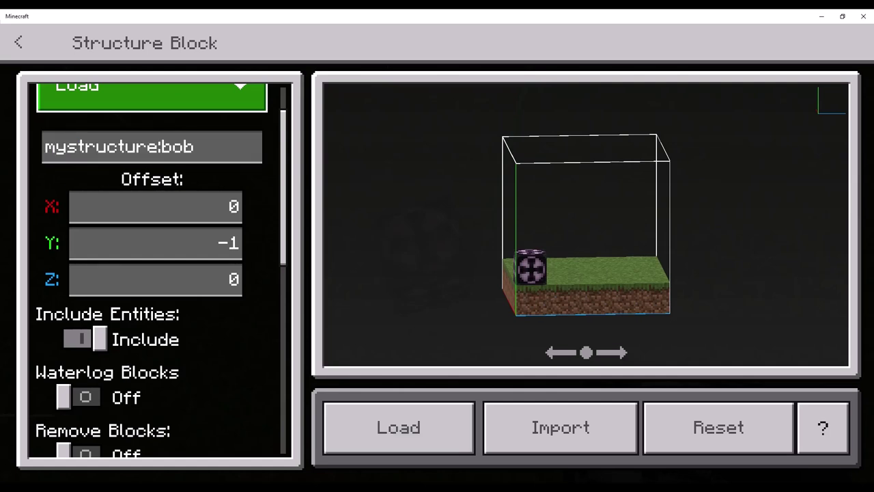
{"action": "left_click", "coordinate": [399, 427]}
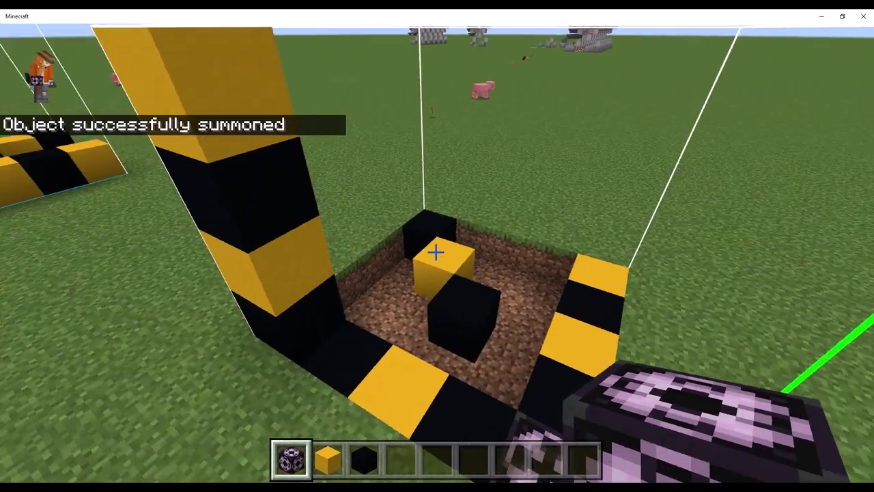
- Place another structure block on the grass, set its Y offset to 0 and name the structure "bob"
{"action": "key", "text": "shift"}
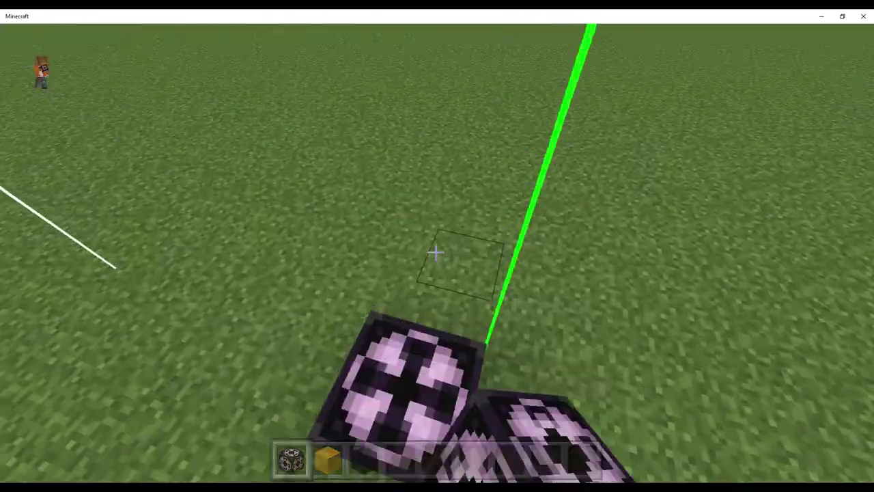
{"action": "right_click", "coordinate": [435, 252]}
{"action": "right_click", "coordinate": [436, 252]}
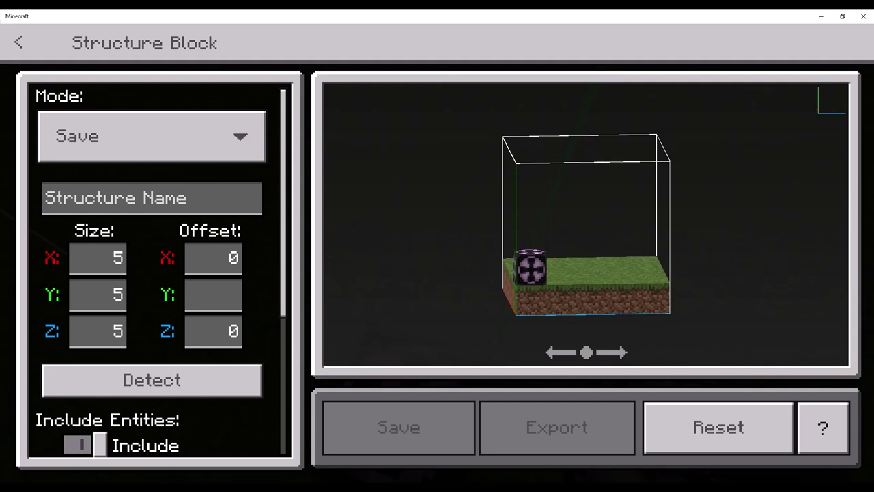
{"action": "type", "text": "0"}
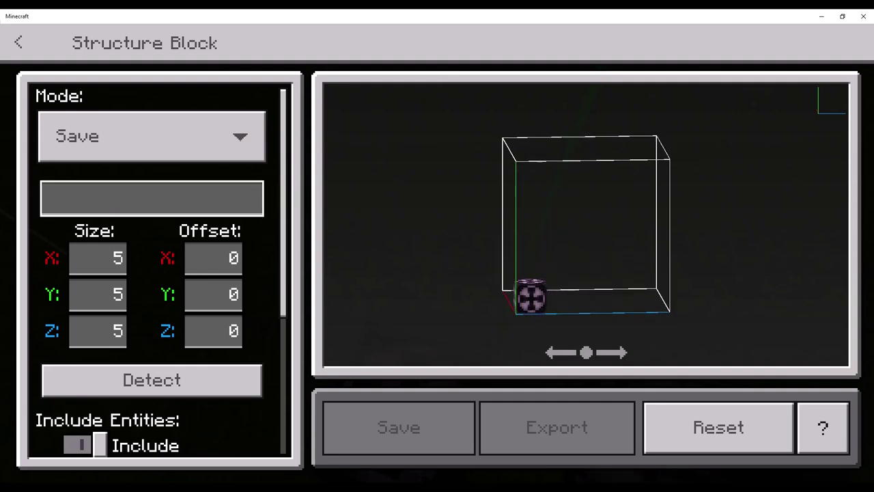
{"action": "type", "text": "bob"}
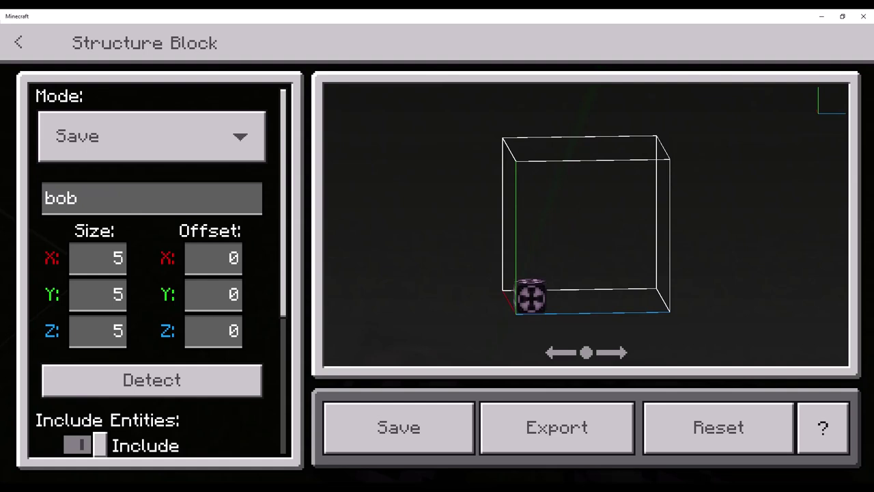
- Switch the structure block to Load mode and load mystructure:bob at ground level
{"action": "left_click", "coordinate": [152, 138]}
{"action": "left_click", "coordinate": [151, 159]}
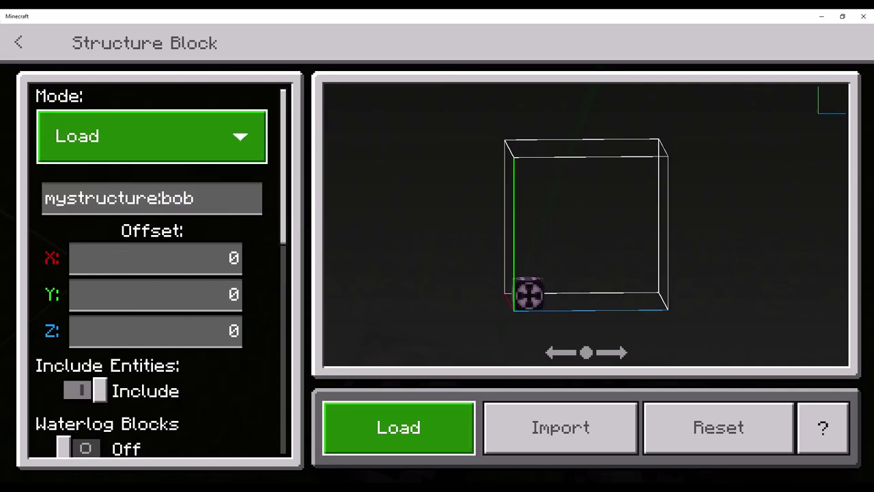
{"action": "left_click", "coordinate": [399, 427]}
{"action": "key", "text": "Escape"}
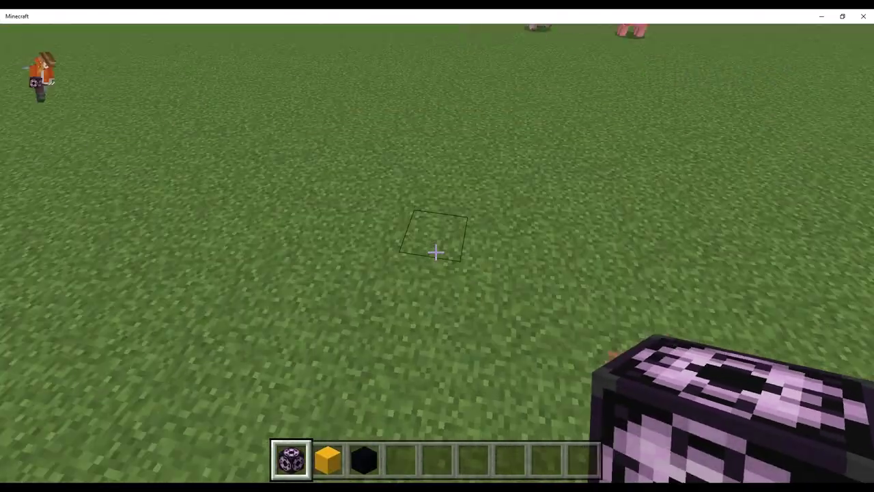
- Place a further structure block on empty grass and set its mode to Load
{"action": "right_click", "coordinate": [436, 252]}
{"action": "right_click", "coordinate": [438, 252]}
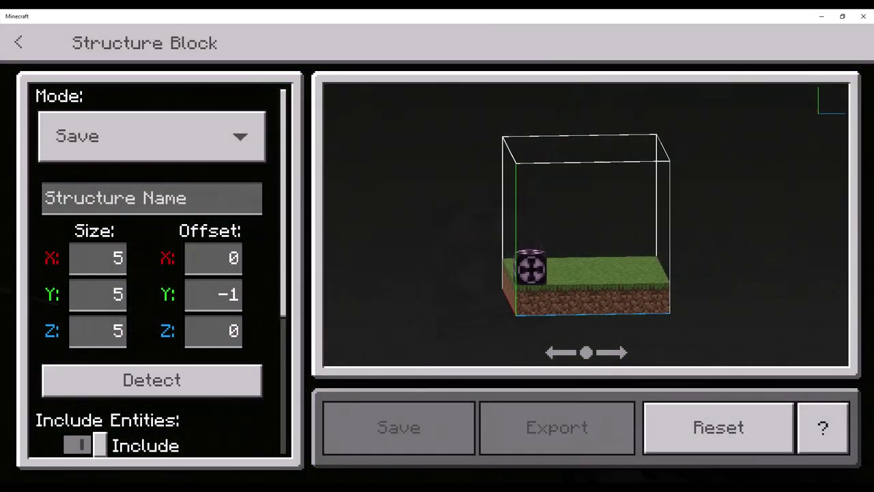
{"action": "left_click", "coordinate": [152, 136]}
{"action": "left_click", "coordinate": [102, 160]}
- Enter "bob" as the name of the structure to load
{"action": "left_click", "coordinate": [152, 198]}
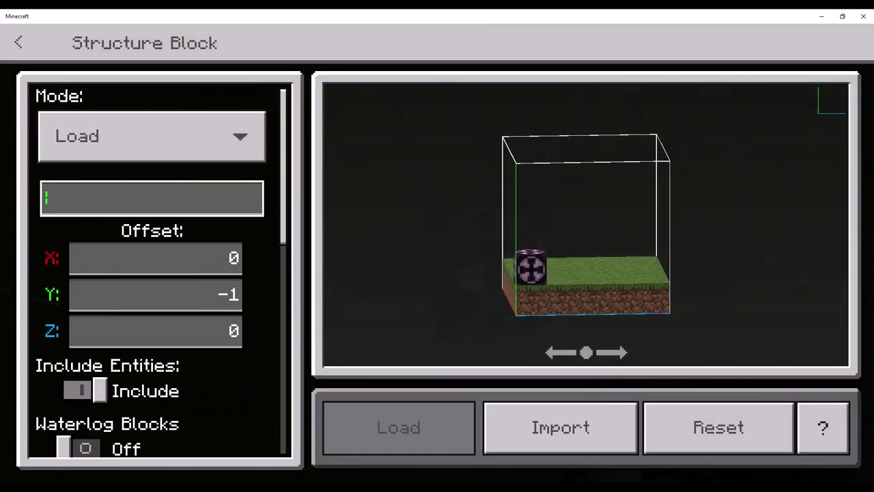
{"action": "type", "text": "bob"}
{"action": "key", "text": "Return"}
{"action": "scroll", "coordinate": [150, 308], "scroll_direction": "down", "scroll_amount": 4}
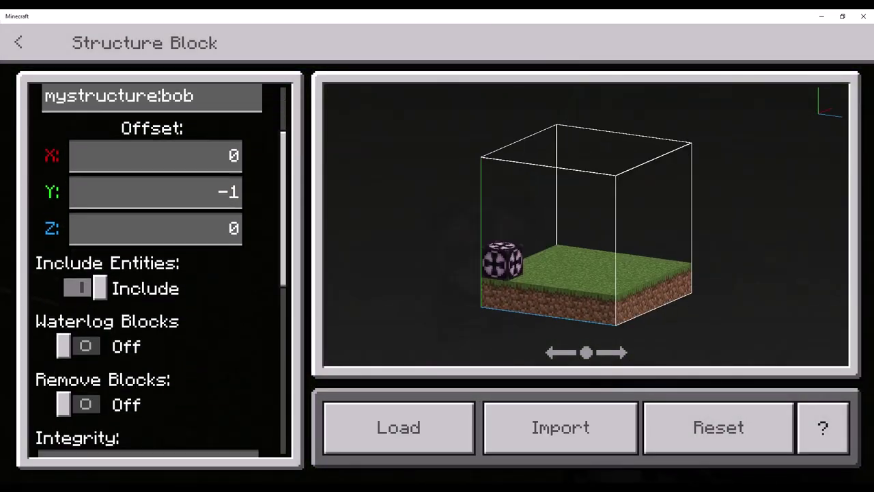
- Set the Y offset to 0 for loading mystructure:bob
{"action": "scroll", "coordinate": [78, 325], "scroll_direction": "down", "scroll_amount": 2}
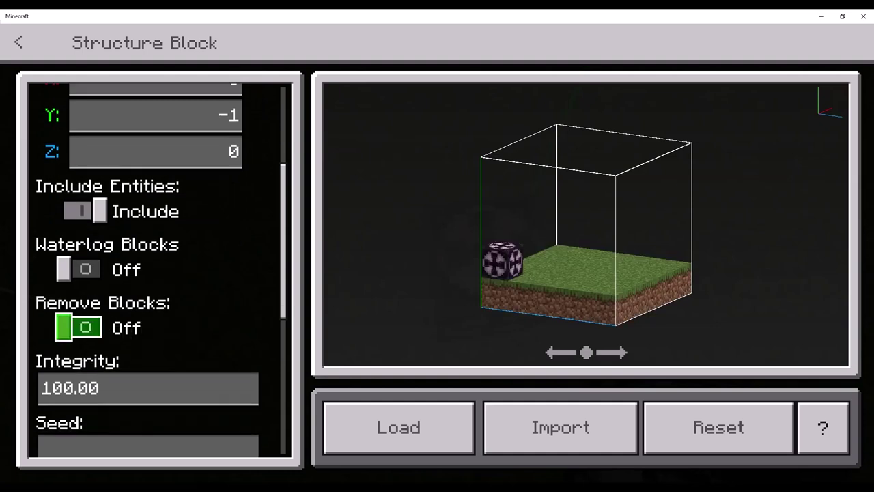
{"action": "scroll", "coordinate": [79, 325], "scroll_direction": "down", "scroll_amount": 4}
{"action": "scroll", "coordinate": [78, 324], "scroll_direction": "up", "scroll_amount": 6}
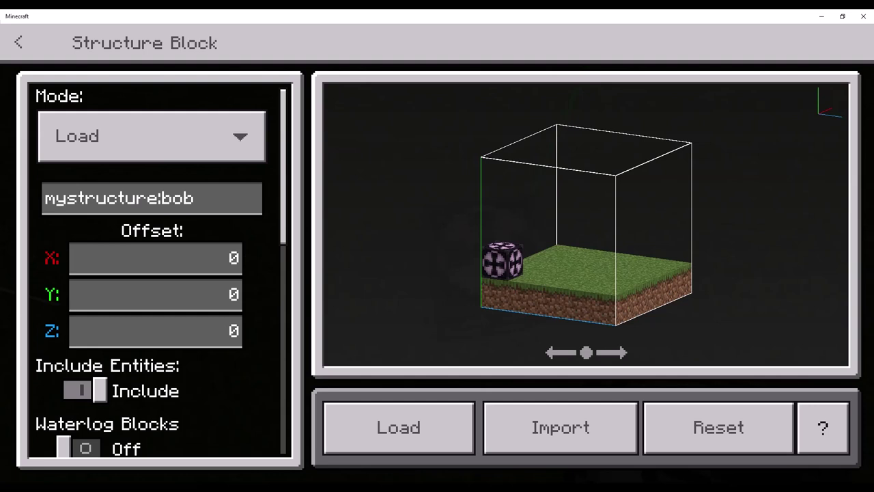
- Examine the integrity, seed, rotation, mirror, animation and bounding box options for loading, keep the rotation at 0, and orbit the preview
{"action": "scroll", "coordinate": [150, 327], "scroll_direction": "down", "scroll_amount": 6}
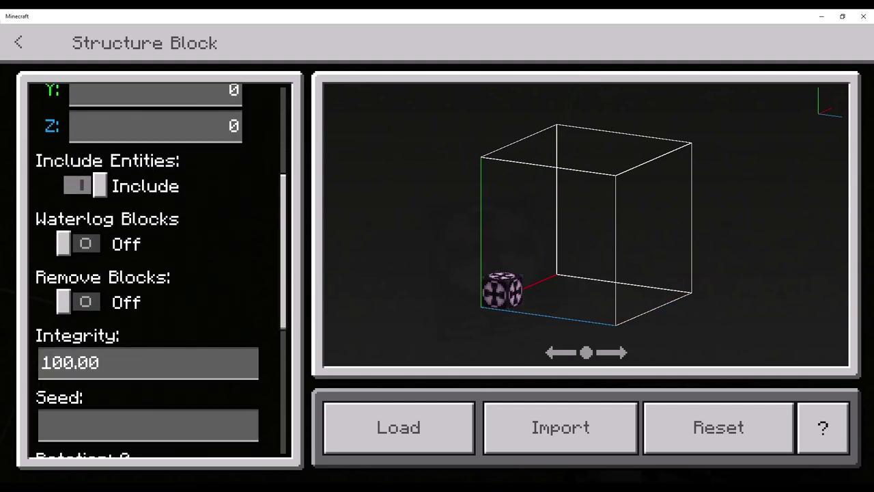
{"action": "scroll", "coordinate": [151, 321], "scroll_direction": "down", "scroll_amount": 3}
{"action": "left_click", "coordinate": [148, 287]}
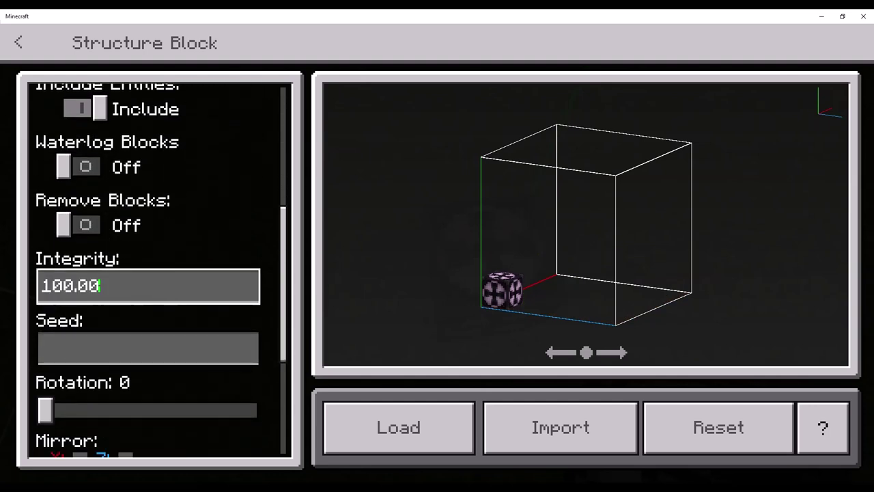
{"action": "left_click", "coordinate": [149, 347]}
{"action": "key", "text": "Return"}
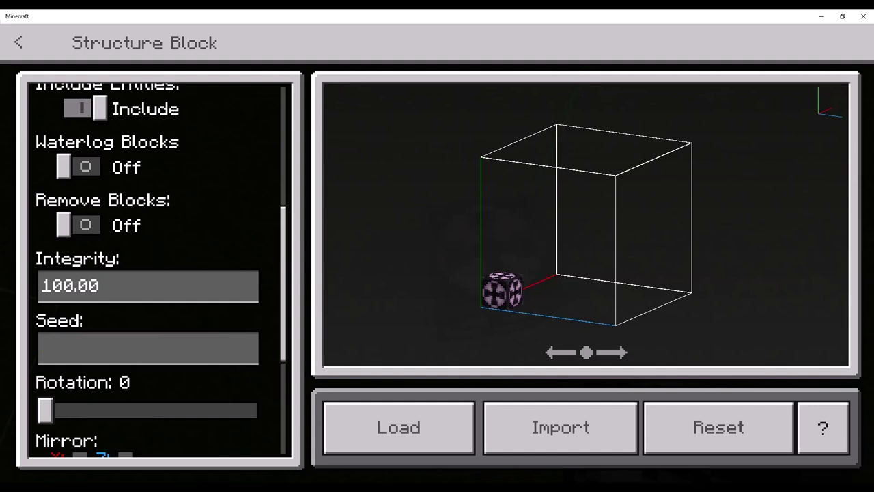
{"action": "scroll", "coordinate": [150, 267], "scroll_direction": "down", "scroll_amount": 7}
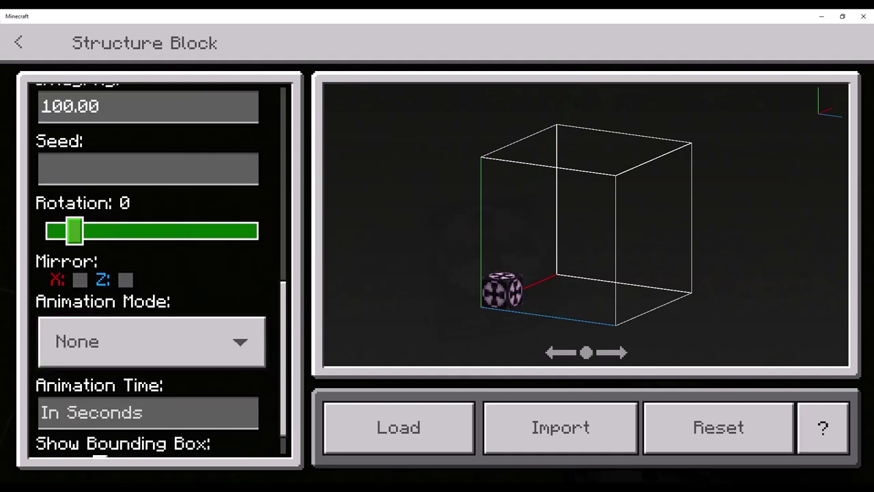
{"action": "left_click_drag", "start_coordinate": [74, 232], "coordinate": [45, 232]}
{"action": "scroll", "coordinate": [45, 232], "scroll_direction": "down", "scroll_amount": 1}
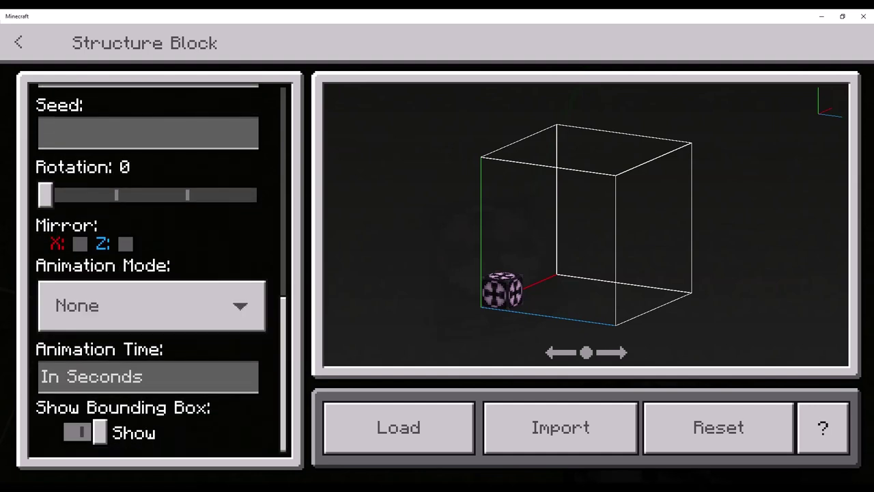
{"action": "left_click_drag", "start_coordinate": [601, 239], "coordinate": [499, 239]}
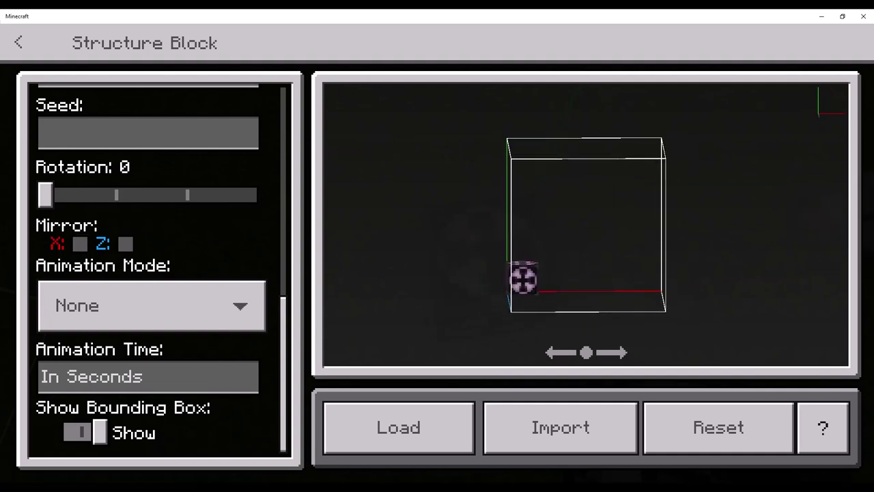
- Load the structure with the Place by Layer animation mode and an animation time of 10 seconds
{"action": "left_click", "coordinate": [151, 305]}
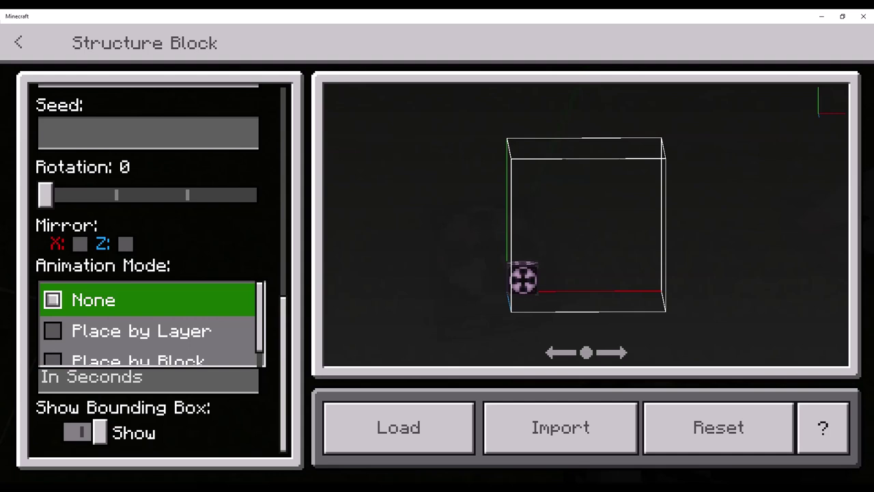
{"action": "scroll", "coordinate": [147, 323], "scroll_direction": "down", "scroll_amount": 1}
{"action": "left_click", "coordinate": [147, 318]}
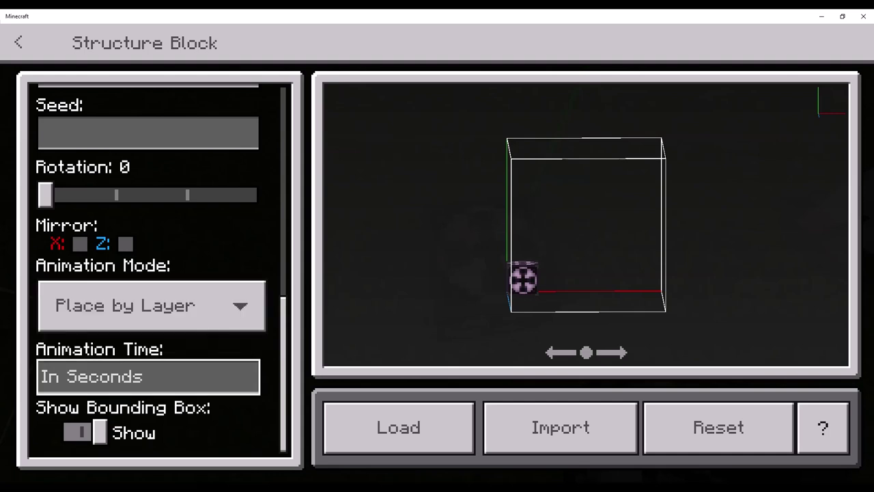
{"action": "left_click", "coordinate": [149, 377]}
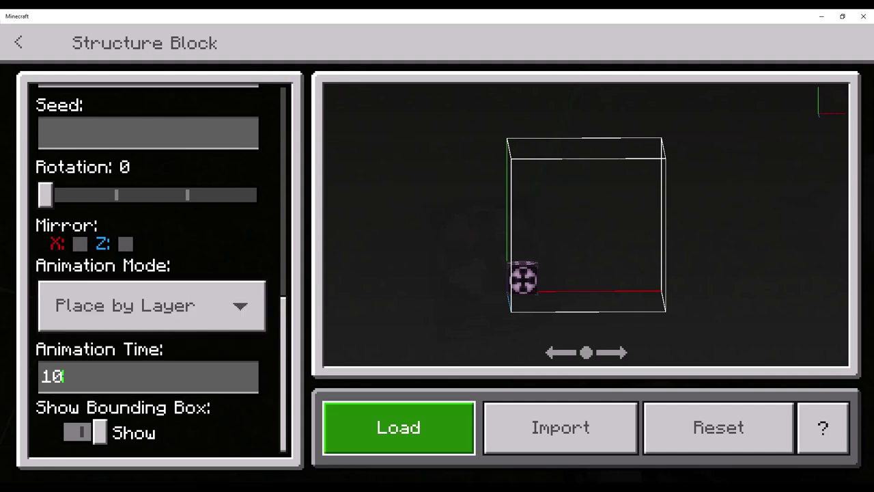
{"action": "left_click", "coordinate": [399, 429]}
- Watch the structure being placed layer by layer while moving around to view it from several sides
{"action": "scroll", "coordinate": [436, 252], "scroll_direction": "down", "scroll_amount": 3}
{"action": "key", "text": "s"}
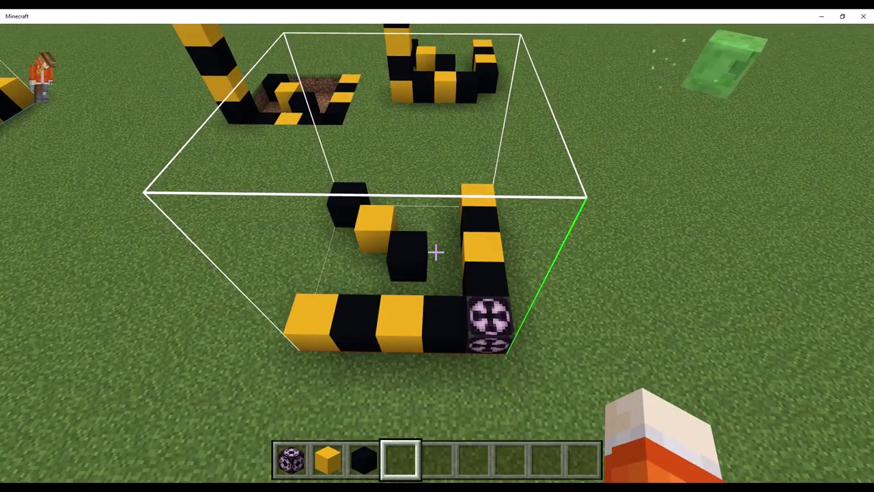
{"action": "key", "text": "a"}
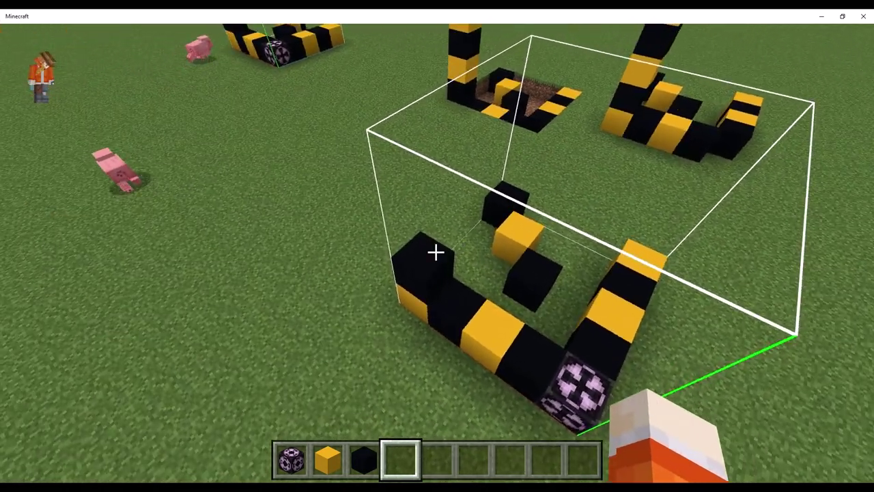
{"action": "scroll", "coordinate": [436, 252], "scroll_direction": "up", "scroll_amount": 1}
{"action": "scroll", "coordinate": [436, 252], "scroll_direction": "down", "scroll_amount": 1}
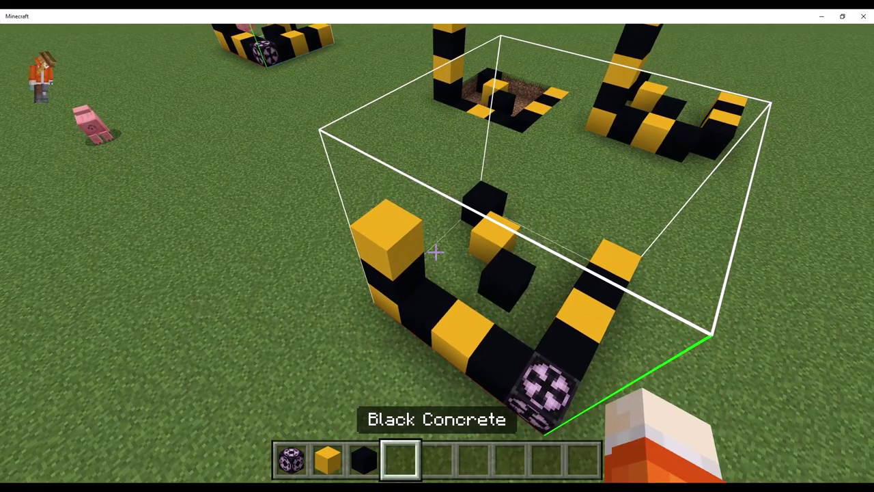
{"action": "key", "text": "shift"}
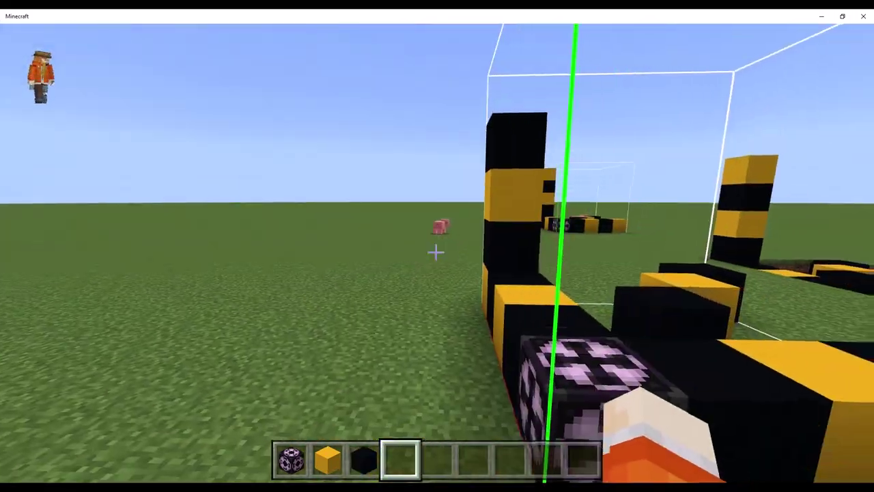
{"action": "key", "text": "s"}
{"action": "right_click", "coordinate": [435, 252]}
{"action": "scroll", "coordinate": [155, 273], "scroll_direction": "down", "scroll_amount": 3}
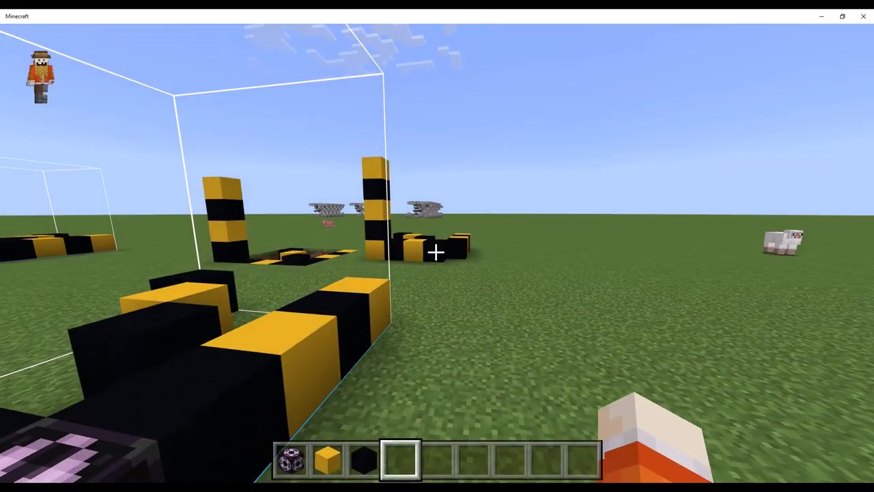
{"action": "key", "text": "w"}
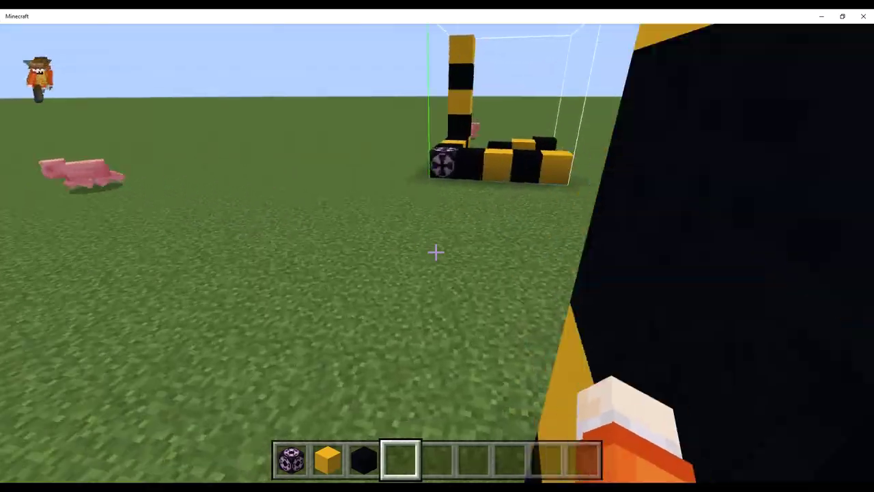
{"action": "key", "text": "w"}
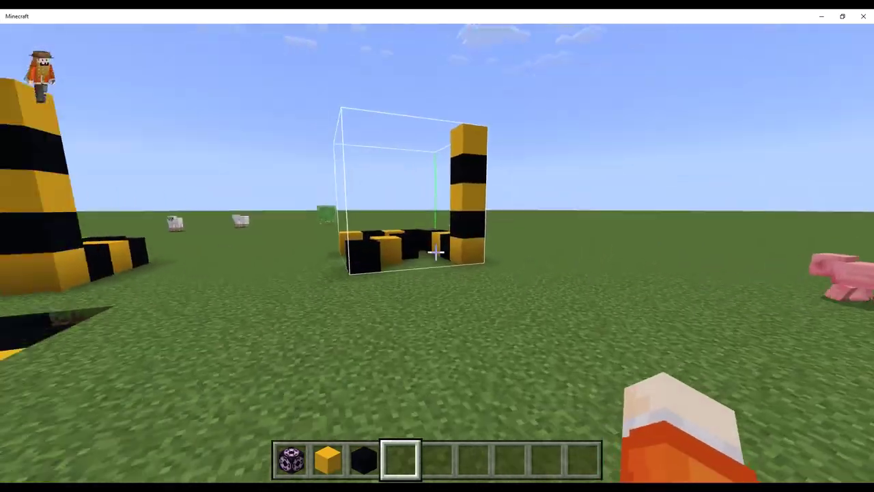
- Return to the structure block of the newly loaded build and save it as mystructure:bob
{"action": "key", "text": "w"}
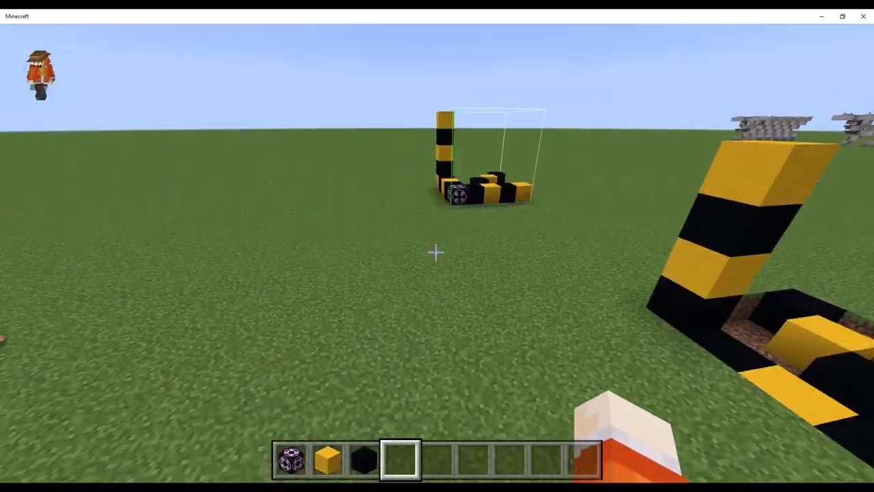
{"action": "key", "text": "w"}
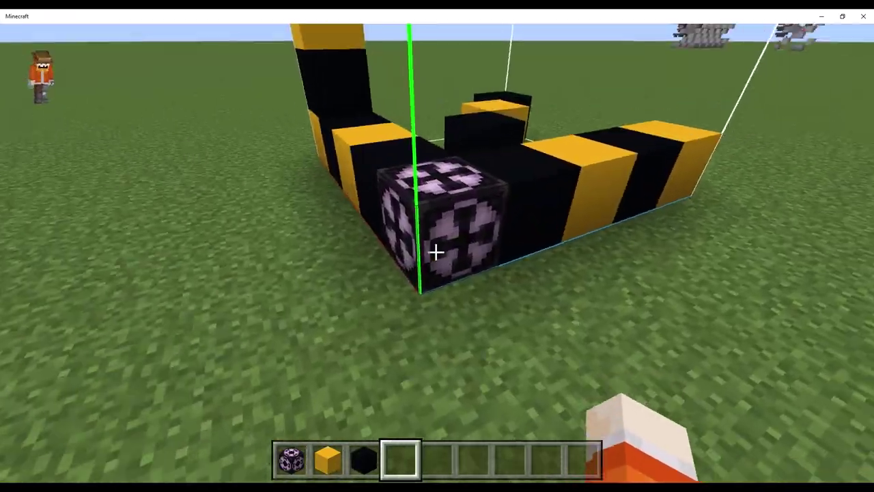
{"action": "right_click", "coordinate": [436, 253]}
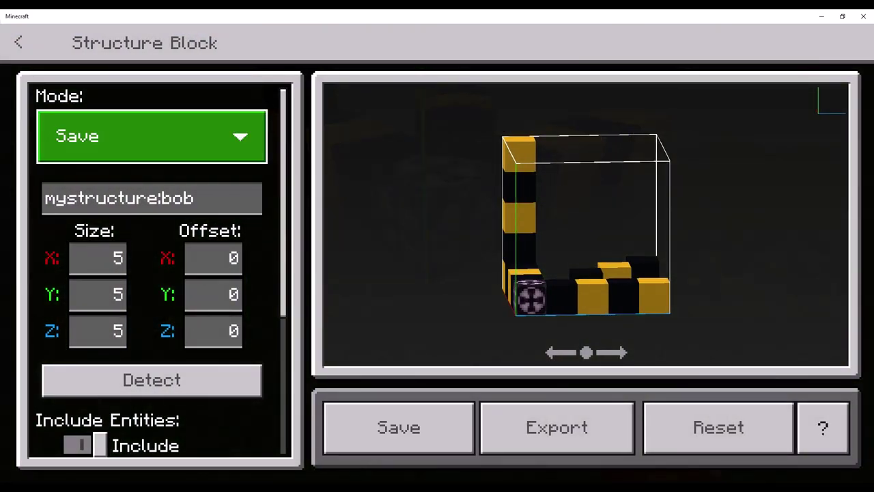
{"action": "left_click", "coordinate": [399, 427]}
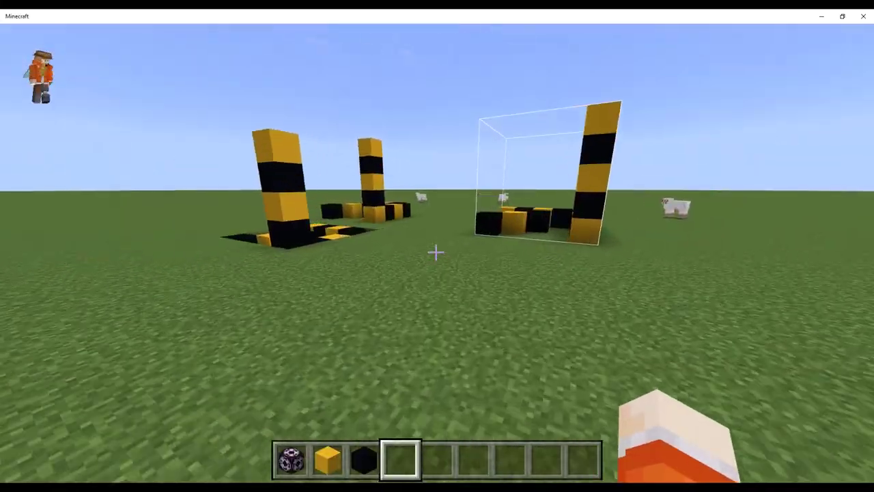
- Load mystructure:bob in Load mode with Remove Blocks turned on, and reopen the structure block to check its settings
{"action": "key", "text": "w"}
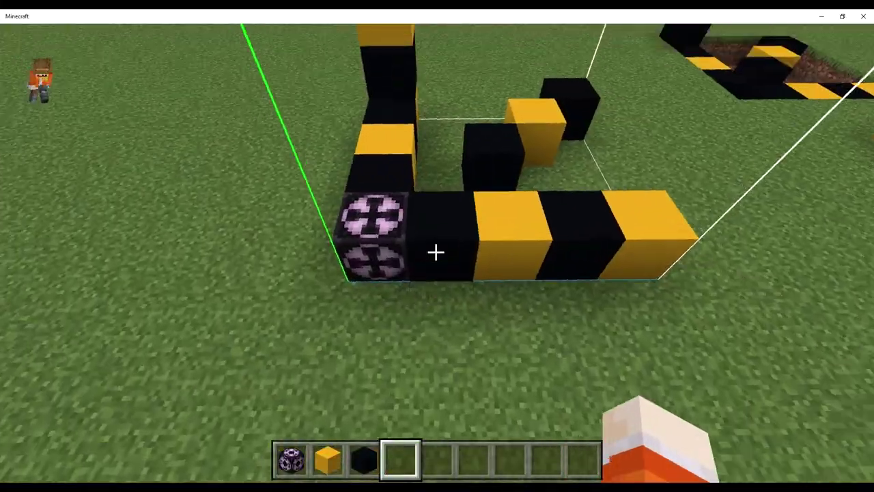
{"action": "right_click", "coordinate": [436, 252]}
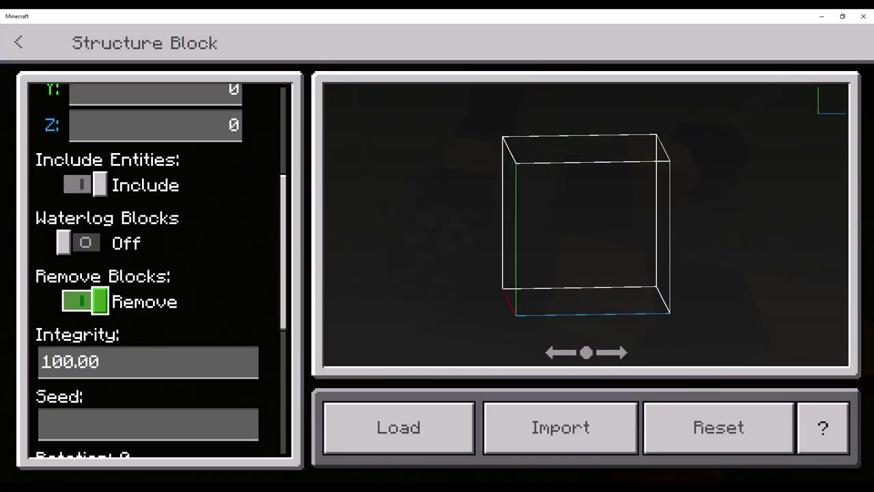
{"action": "left_click", "coordinate": [399, 427]}
{"action": "right_click", "coordinate": [437, 250]}
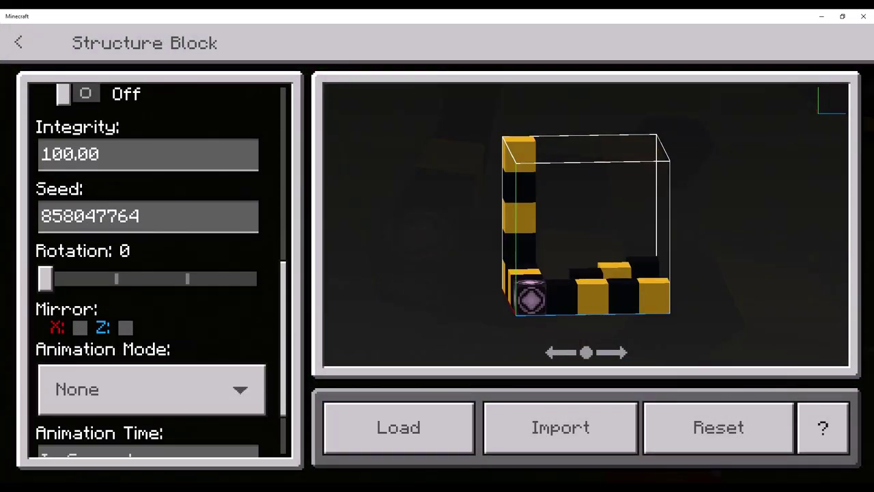
{"action": "key", "text": "Escape"}
- Break the concrete blocks of the loaded build, leaving only the load structure block
{"action": "left_click", "coordinate": [436, 252]}
{"action": "left_click", "coordinate": [436, 252]}
{"action": "left_click", "coordinate": [436, 252]}
{"action": "left_click", "coordinate": [436, 252]}
{"action": "left_click", "coordinate": [436, 252]}
{"action": "left_click", "coordinate": [436, 252]}
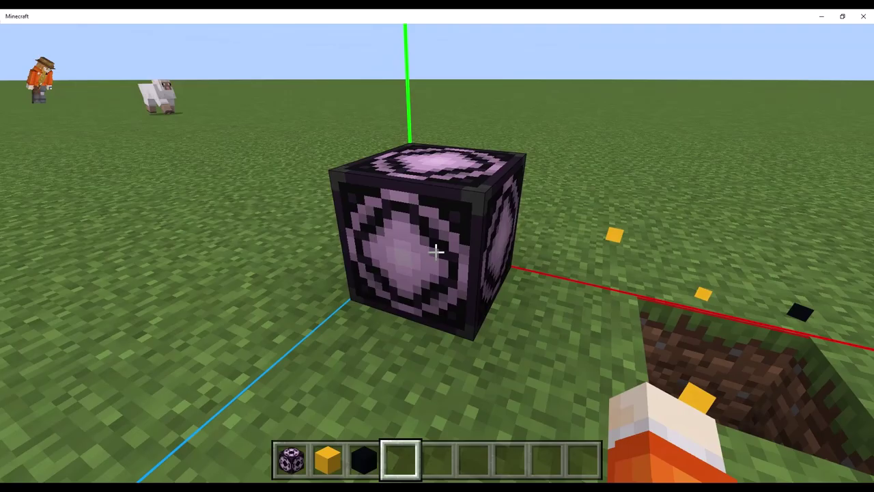
- Place structure blocks in other modes beside the load block to compare their faces, and break the extra ones
{"action": "key", "text": "1"}
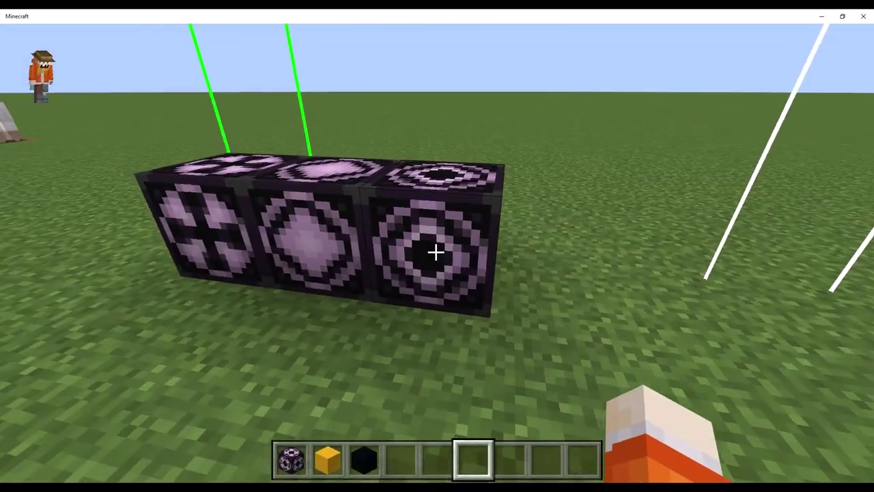
{"action": "key", "text": "1"}
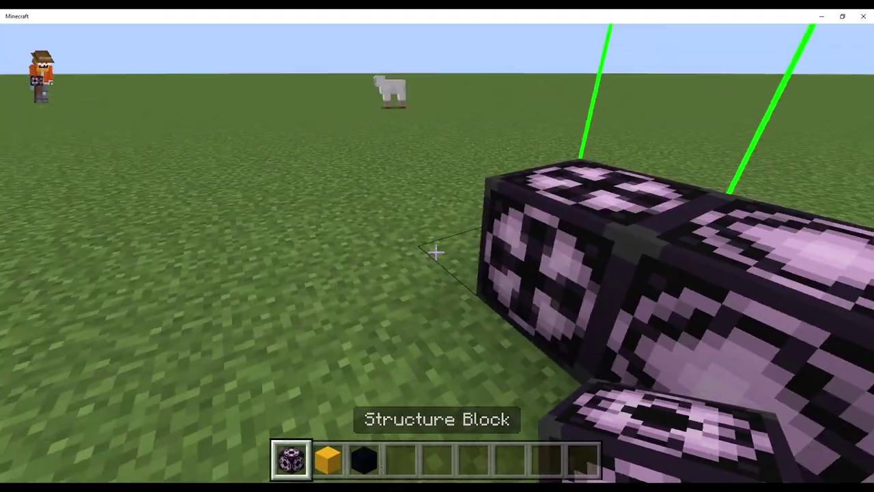
{"action": "key", "text": "s"}
{"action": "scroll", "coordinate": [436, 253], "scroll_direction": "down", "scroll_amount": 5}
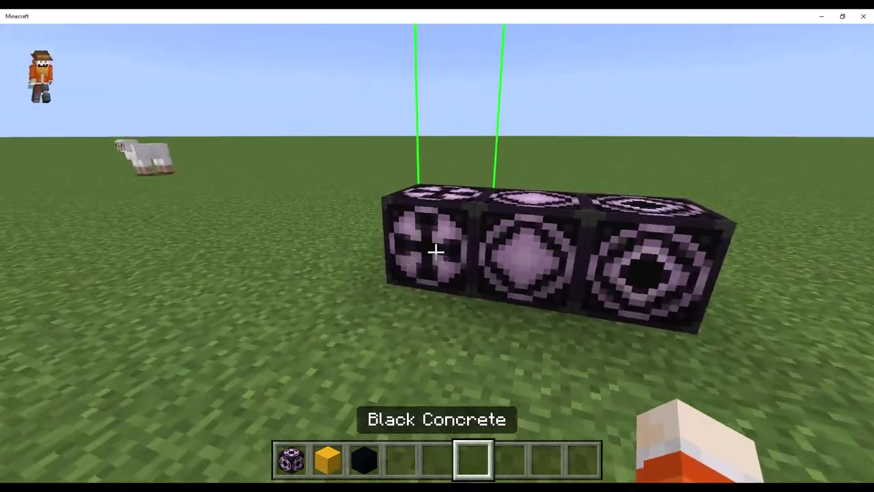
{"action": "left_click", "coordinate": [436, 253]}
{"action": "left_click", "coordinate": [436, 252]}
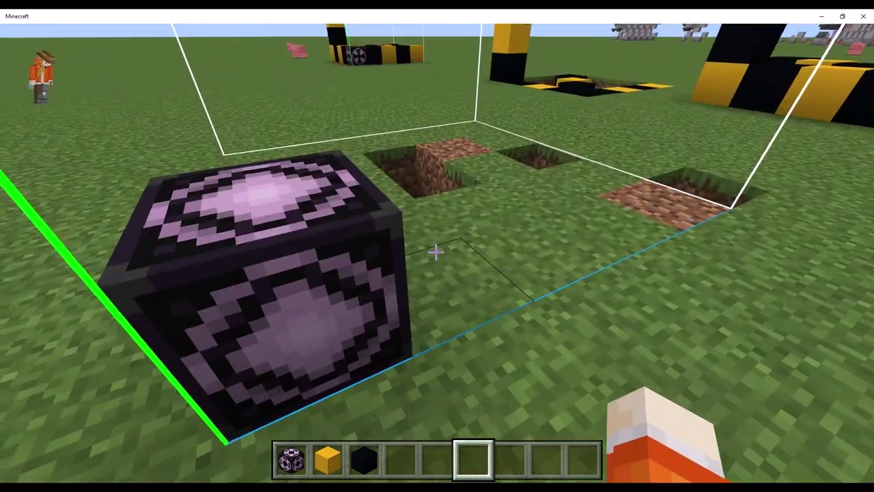
- Load the structure with the Place by Block animation mode, a 10-second animation time and the bounding box turned off
{"action": "right_click", "coordinate": [436, 253]}
{"action": "scroll", "coordinate": [161, 273], "scroll_direction": "down", "scroll_amount": 10}
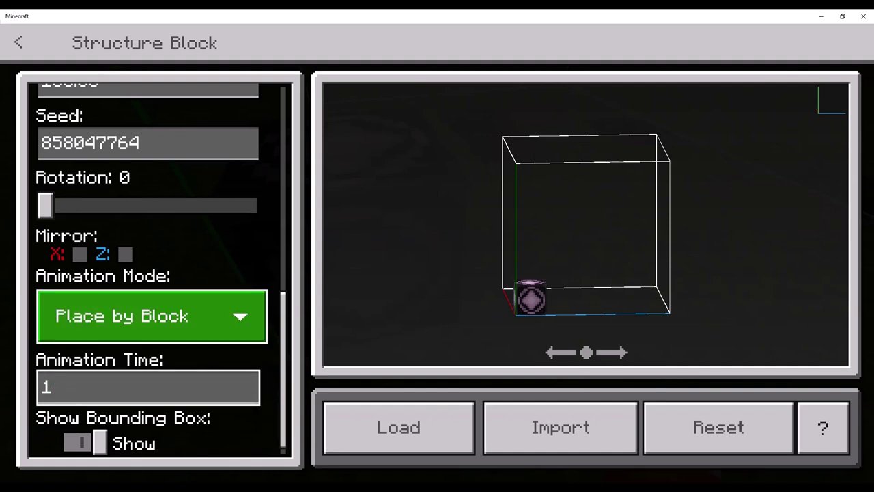
{"action": "key", "text": "Escape"}
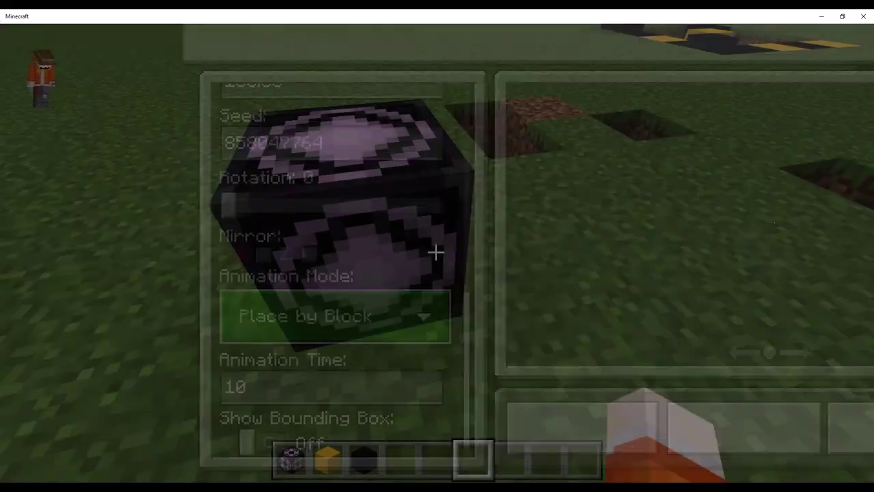
{"action": "right_click", "coordinate": [436, 250]}
{"action": "left_click", "coordinate": [399, 428]}
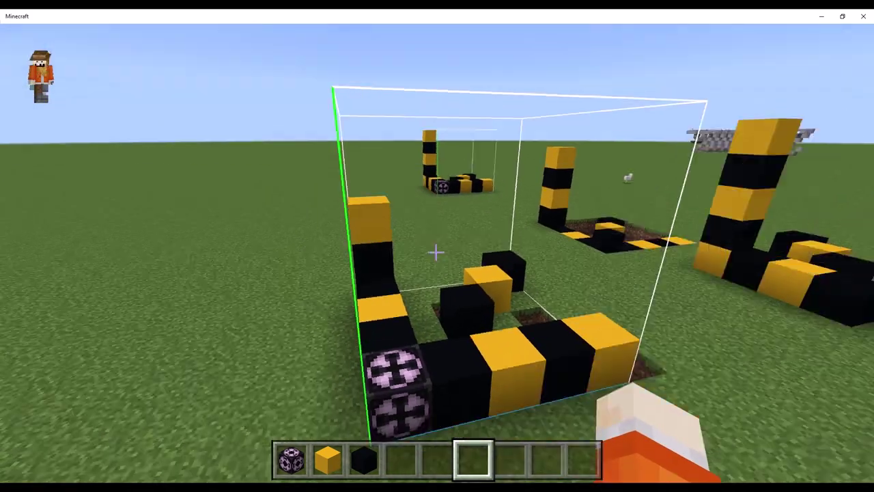
- Clear the yellow and black concrete from the hotbar and go to the structure block of the block-by-block build
{"action": "key", "text": "1"}
{"action": "key", "text": "2"}
{"action": "key", "text": "3"}
{"action": "scroll", "coordinate": [436, 252], "scroll_direction": "up", "scroll_amount": 8}
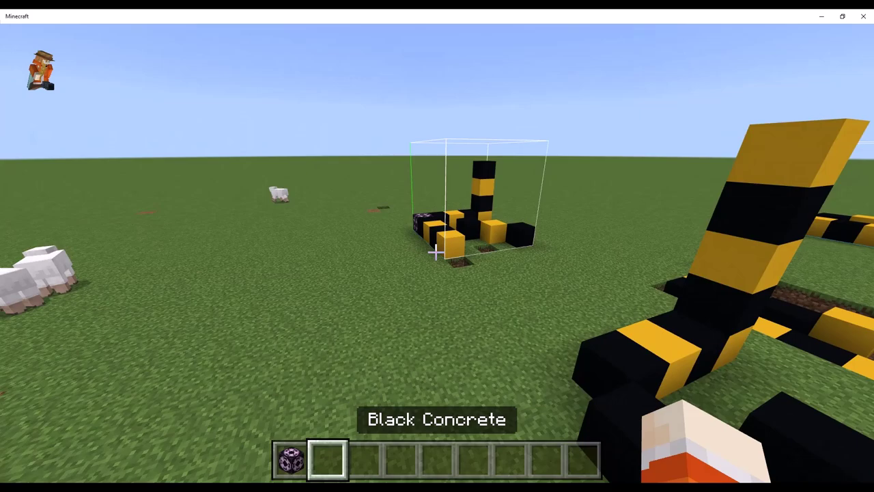
{"action": "key", "text": "w"}
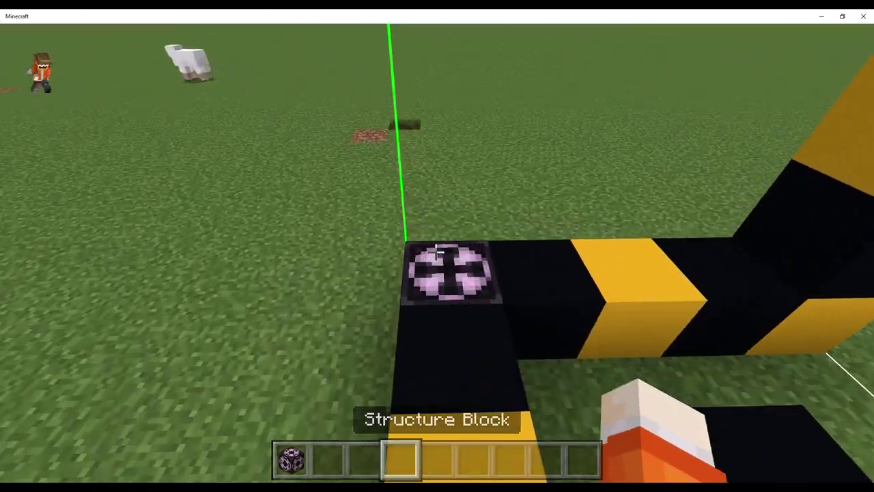
- Examine the save block's options for entities, block removal, redstone save mode and bounding box
{"action": "right_click", "coordinate": [439, 252]}
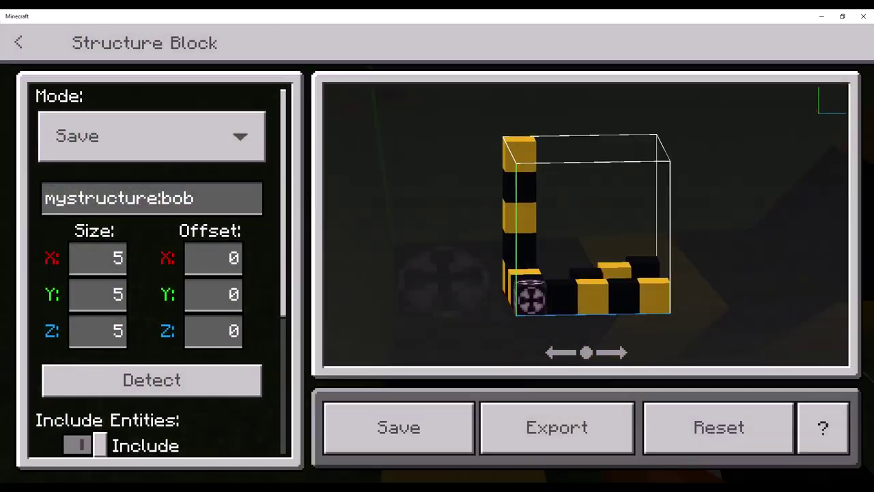
{"action": "scroll", "coordinate": [152, 398], "scroll_direction": "down", "scroll_amount": 3}
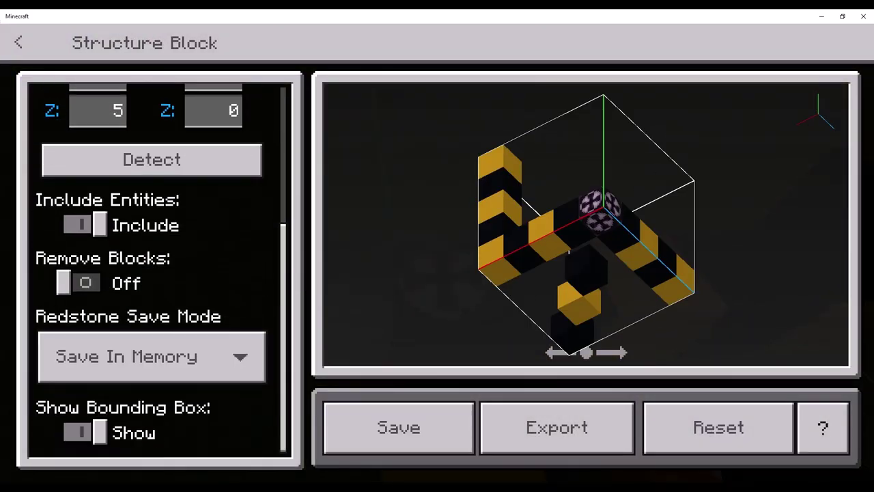
{"action": "key", "text": "Escape"}
- Place a structure block on open grass and add an observer and a piston to the hotbar
{"action": "scroll", "coordinate": [436, 252], "scroll_direction": "up", "scroll_amount": 4}
{"action": "scroll", "coordinate": [436, 252], "scroll_direction": "down", "scroll_amount": 1}
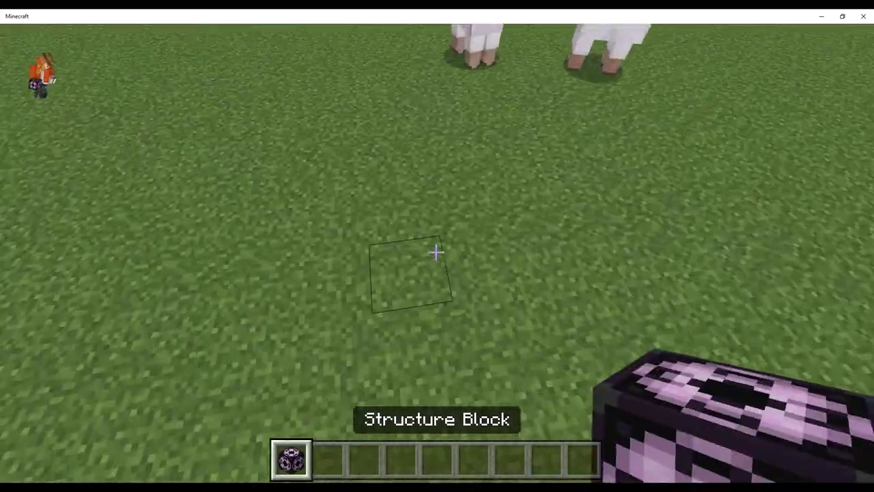
{"action": "right_click", "coordinate": [436, 252]}
{"action": "right_click", "coordinate": [436, 252]}
{"action": "left_click", "coordinate": [437, 252]}
{"action": "right_click", "coordinate": [437, 252]}
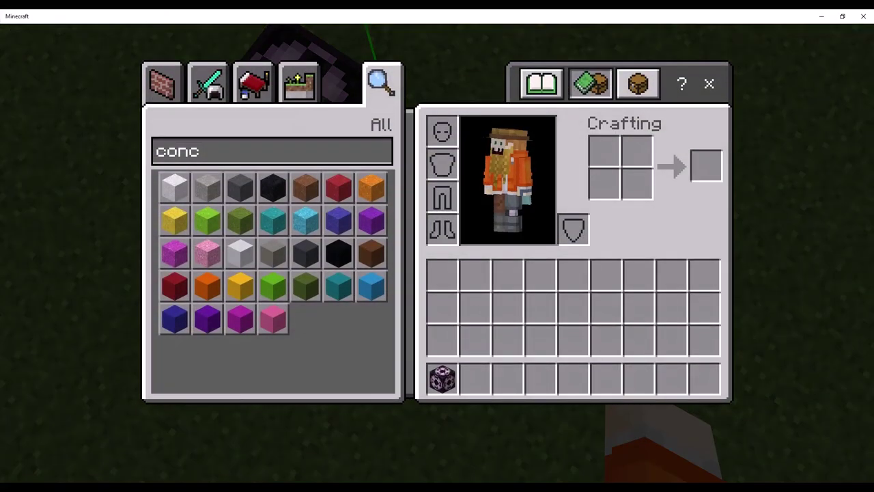
{"action": "left_click", "coordinate": [162, 83]}
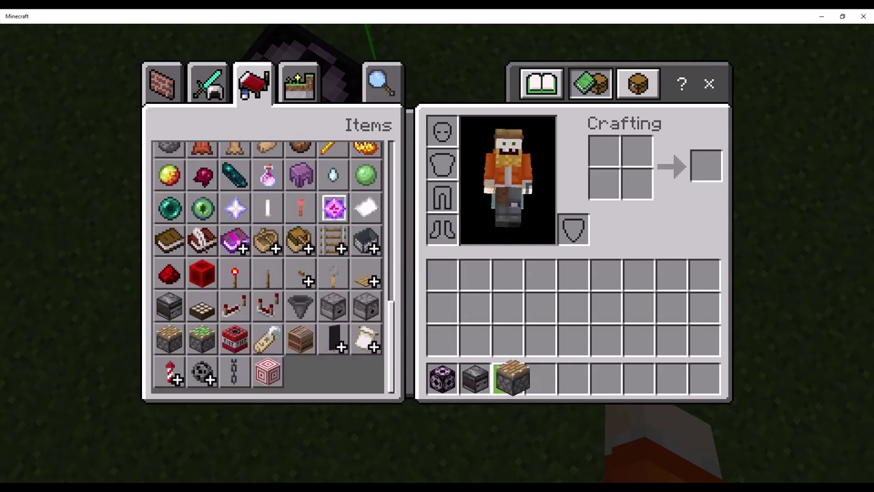
{"action": "key", "text": "Escape"}
- Place an observer and a piston in line beside the structure block, and open the structure block
{"action": "key", "text": "2"}
{"action": "right_click", "coordinate": [436, 253]}
{"action": "key", "text": "3"}
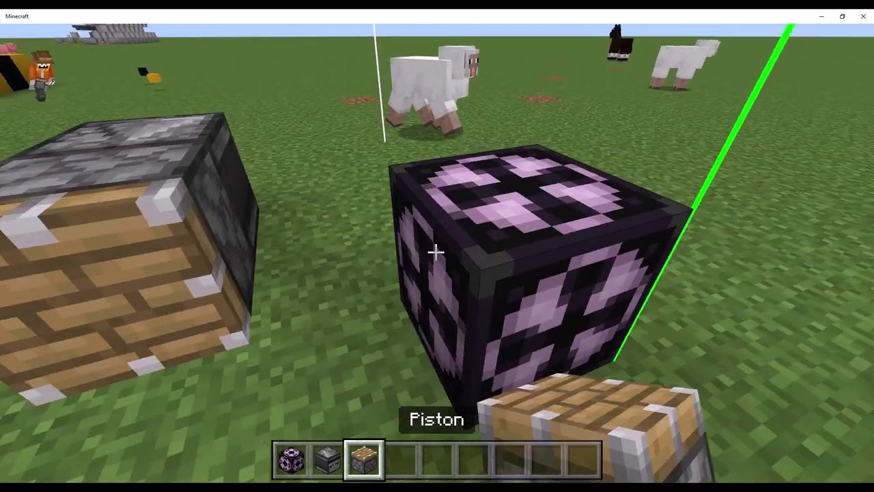
{"action": "right_click", "coordinate": [436, 253]}
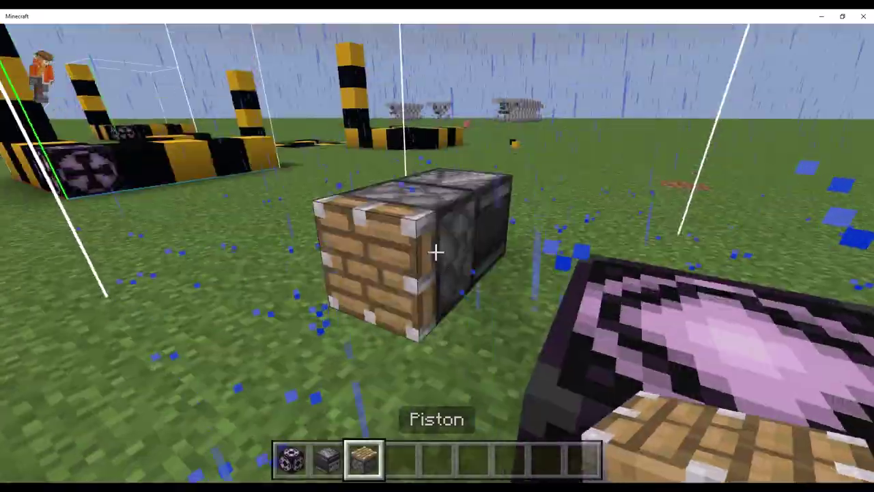
- Break the observer and piston and load mystructure:dsad from the structure block with a Y offset of -1
{"action": "left_click", "coordinate": [436, 253]}
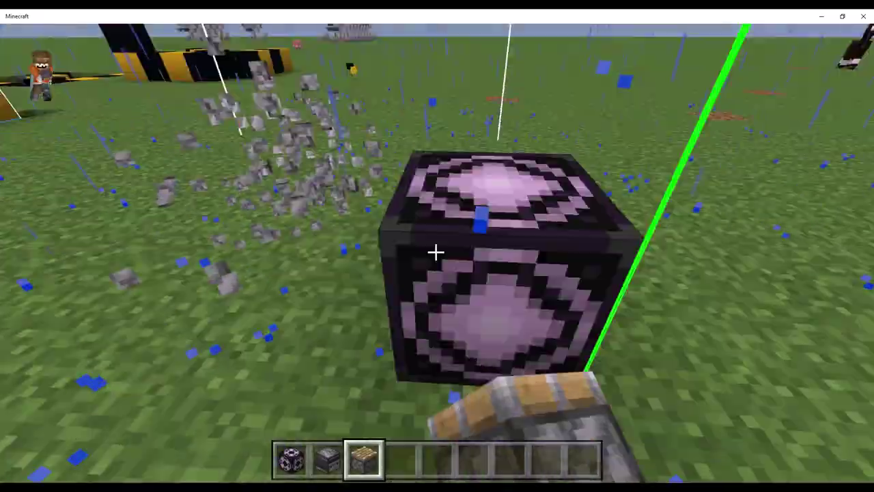
{"action": "right_click", "coordinate": [436, 252]}
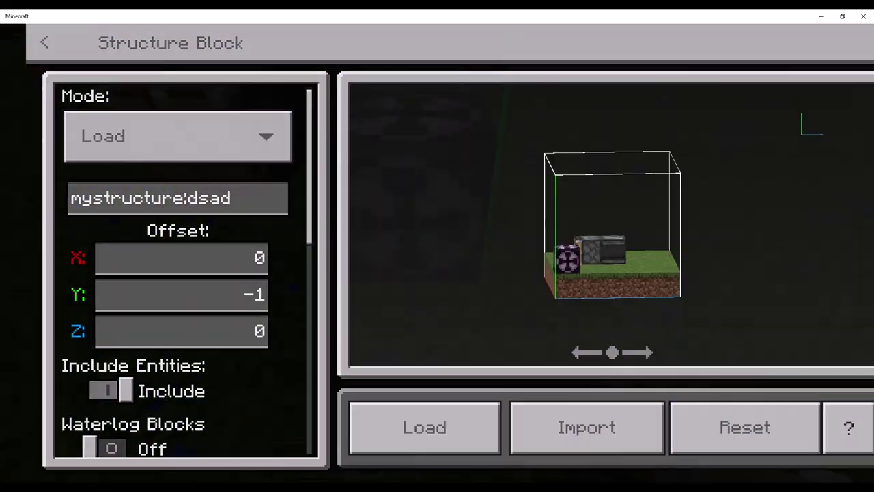
{"action": "key", "text": "Escape"}
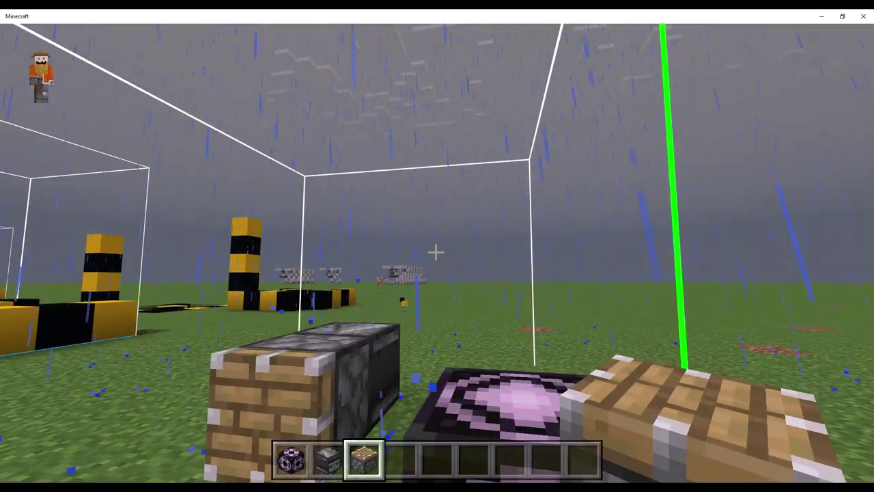
- Stop the rain with the command /weather clear
{"action": "key", "text": "slash"}
{"action": "type", "text": "weather cl"}
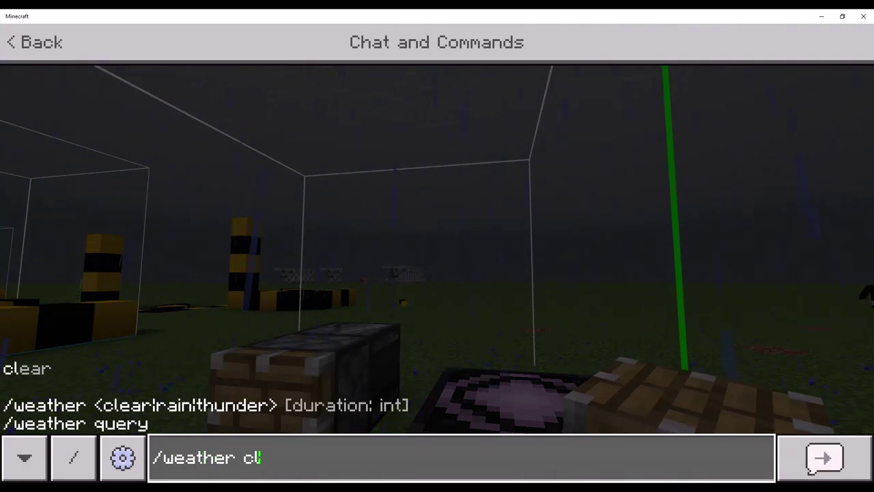
{"action": "type", "text": "ear"}
{"action": "key", "text": "Return"}
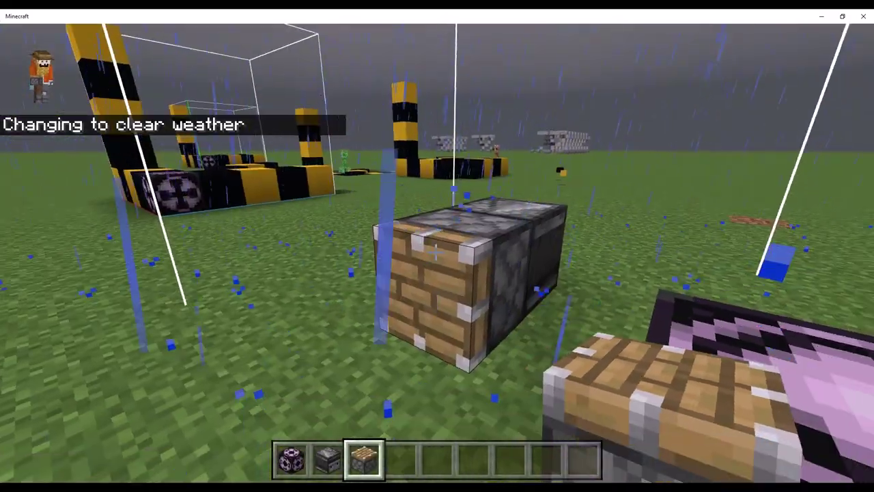
- Break the loaded observer and piston and load the same structure once more
{"action": "left_click", "coordinate": [436, 253]}
{"action": "left_click", "coordinate": [435, 253]}
{"action": "right_click", "coordinate": [436, 252]}
{"action": "left_click", "coordinate": [399, 428]}
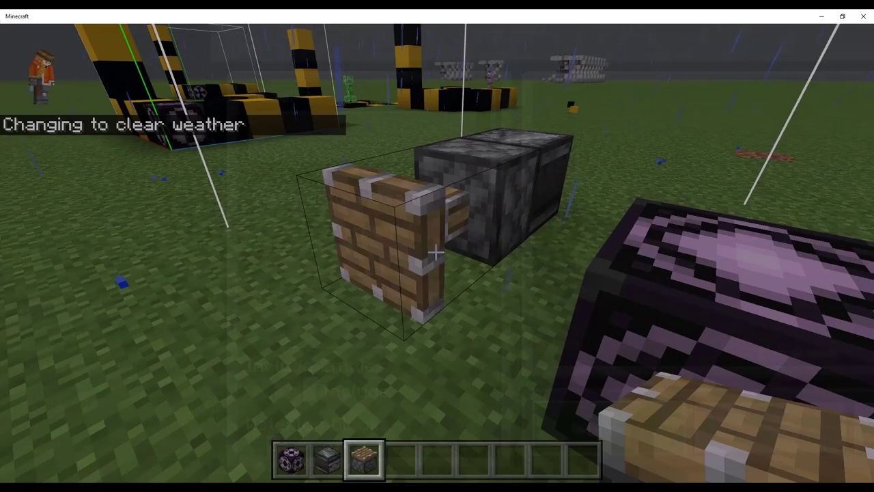
- Break the extended piston, the observer and their load structure block
{"action": "left_click", "coordinate": [436, 252]}
{"action": "left_click", "coordinate": [436, 252]}
{"action": "right_click", "coordinate": [436, 253]}
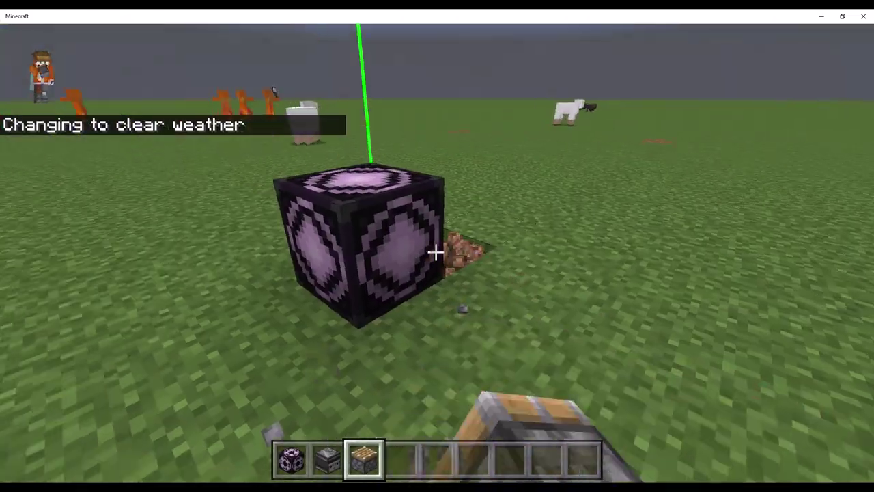
{"action": "left_click", "coordinate": [436, 253]}
{"action": "scroll", "coordinate": [436, 253], "scroll_direction": "down", "scroll_amount": 2}
{"action": "scroll", "coordinate": [436, 252], "scroll_direction": "up", "scroll_amount": 3}
{"action": "scroll", "coordinate": [436, 252], "scroll_direction": "down", "scroll_amount": 2}
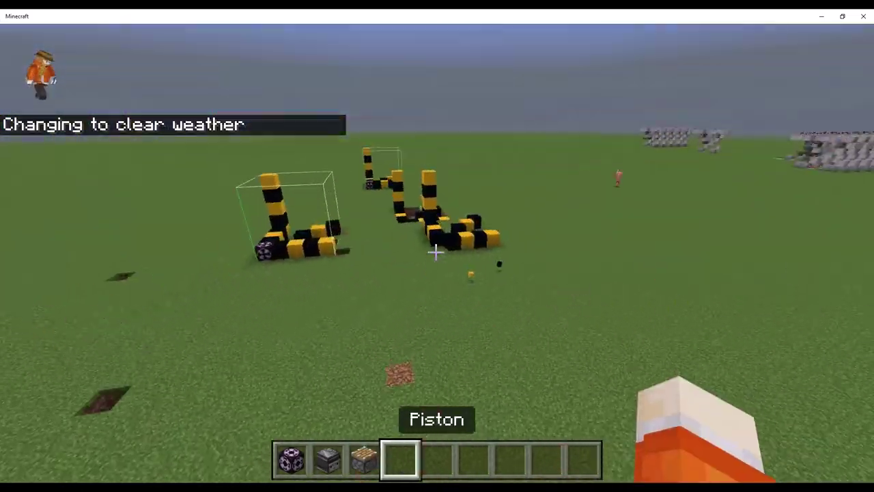
{"action": "key", "text": "F5"}
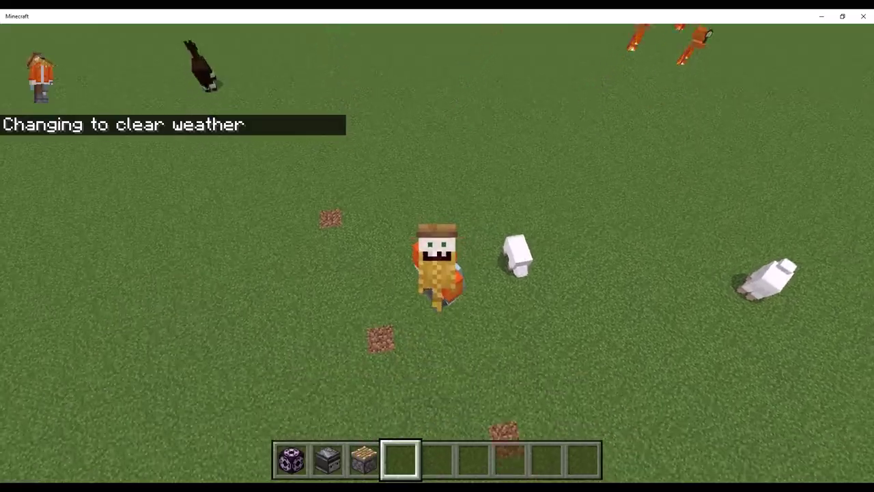
{"action": "key", "text": "F5"}
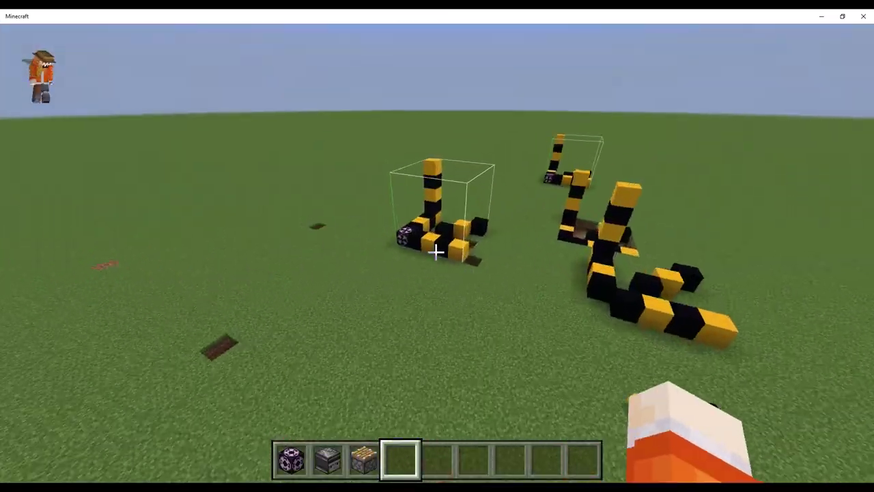
- Drop the piston and the observer from the hotbar, keeping only the structure block
{"action": "scroll", "coordinate": [435, 252], "scroll_direction": "up", "scroll_amount": 1}
{"action": "key", "text": "q"}
{"action": "scroll", "coordinate": [435, 251], "scroll_direction": "up", "scroll_amount": 1}
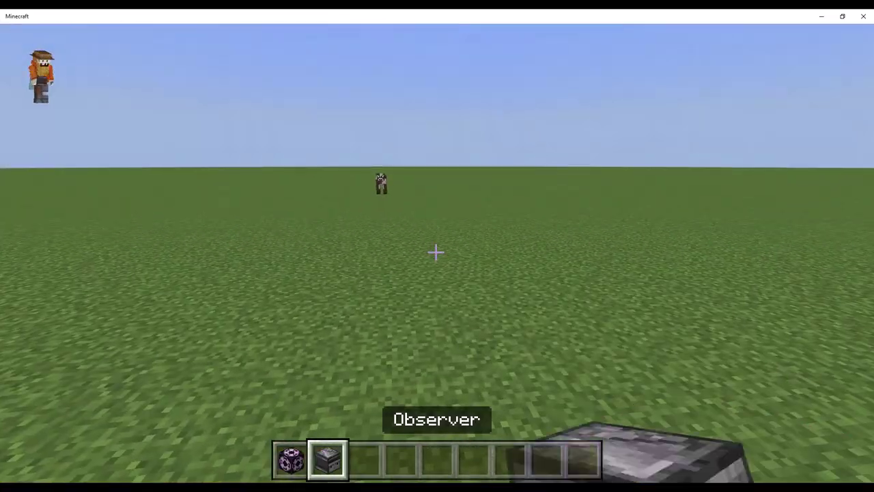
{"action": "key", "text": "q"}
{"action": "scroll", "coordinate": [435, 251], "scroll_direction": "up", "scroll_amount": 1}
{"action": "scroll", "coordinate": [435, 252], "scroll_direction": "down", "scroll_amount": 1}
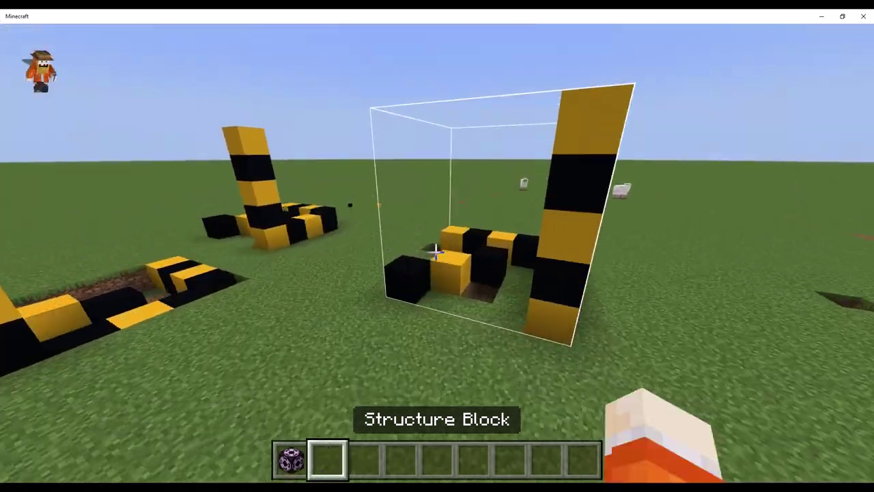
{"action": "scroll", "coordinate": [435, 252], "scroll_direction": "up", "scroll_amount": 2}
{"action": "scroll", "coordinate": [435, 251], "scroll_direction": "down", "scroll_amount": 2}
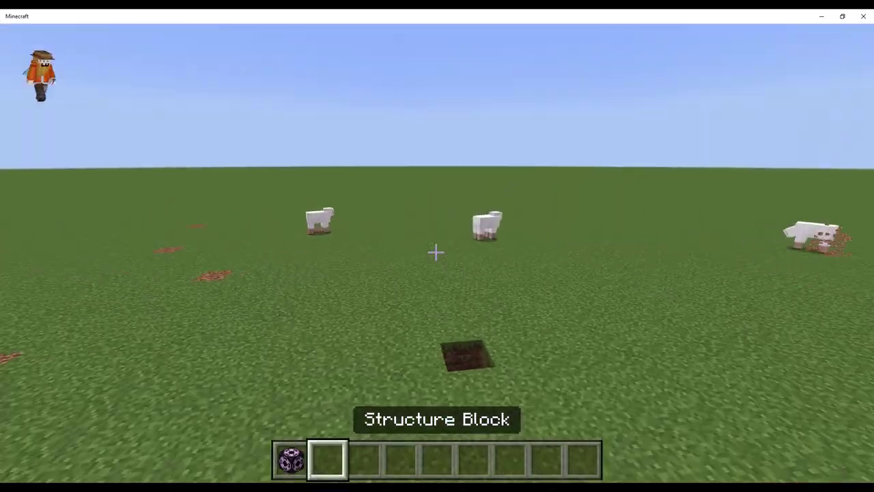
- Give yourself one structure void with the /give @s command and hold it
{"action": "scroll", "coordinate": [435, 252], "scroll_direction": "up", "scroll_amount": 1}
{"action": "key", "text": "e"}
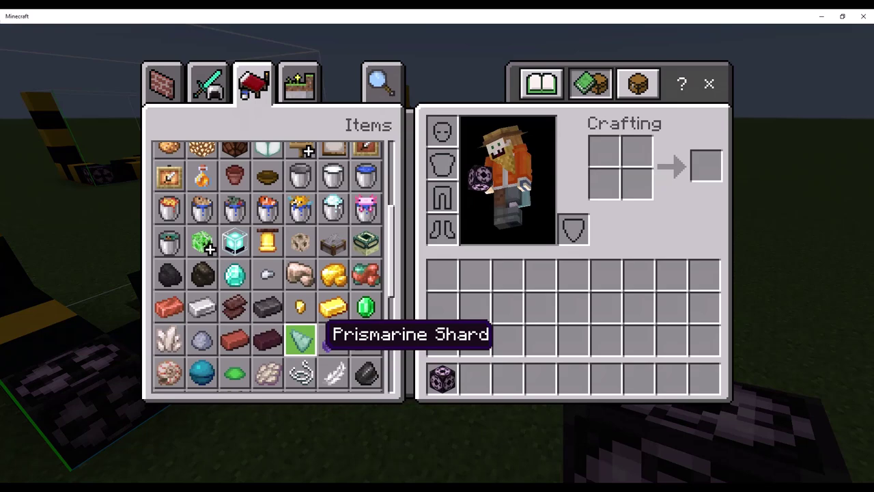
{"action": "key", "text": "e"}
{"action": "key", "text": "slash"}
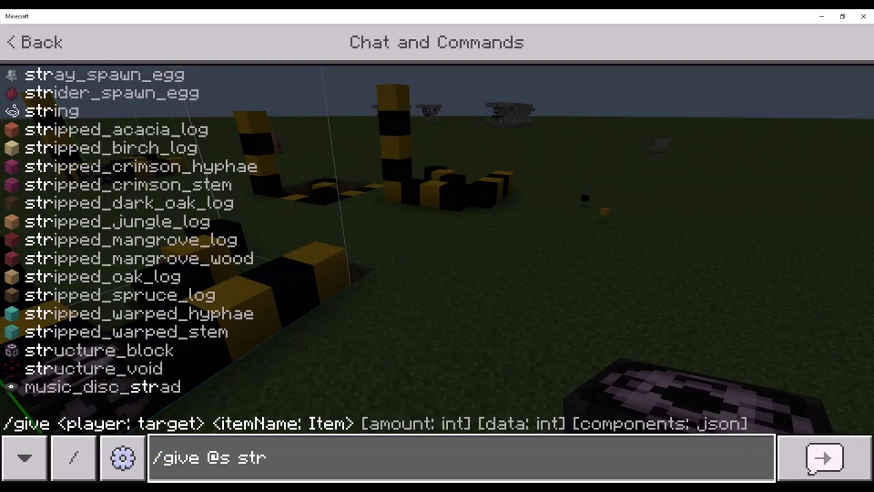
{"action": "key", "text": "Return"}
{"action": "key", "text": "2"}
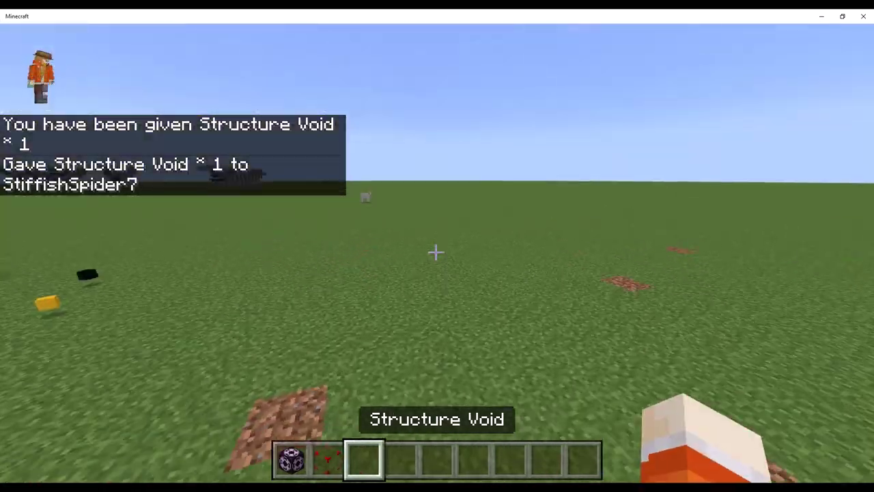
{"action": "key", "text": "1"}
{"action": "key", "text": "2"}
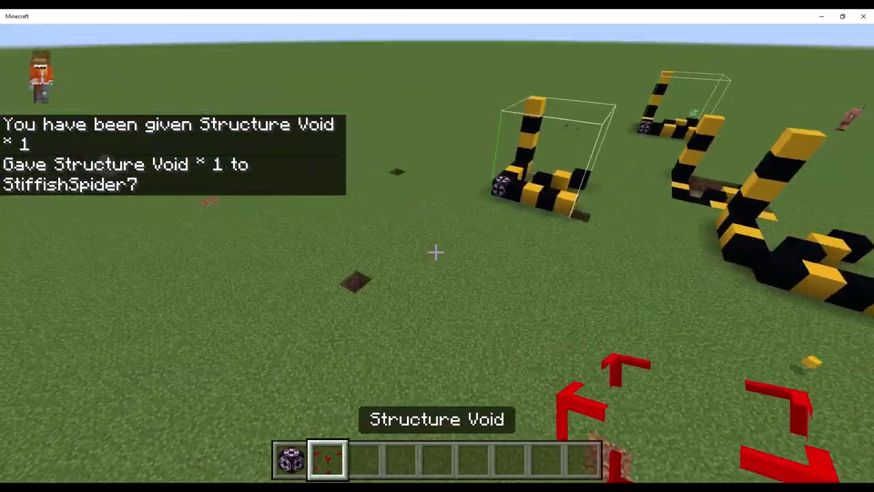
- Place a structure void on the grass and compare how it looks with and without the item in hand
{"action": "key", "text": "e"}
{"action": "right_click", "coordinate": [436, 252]}
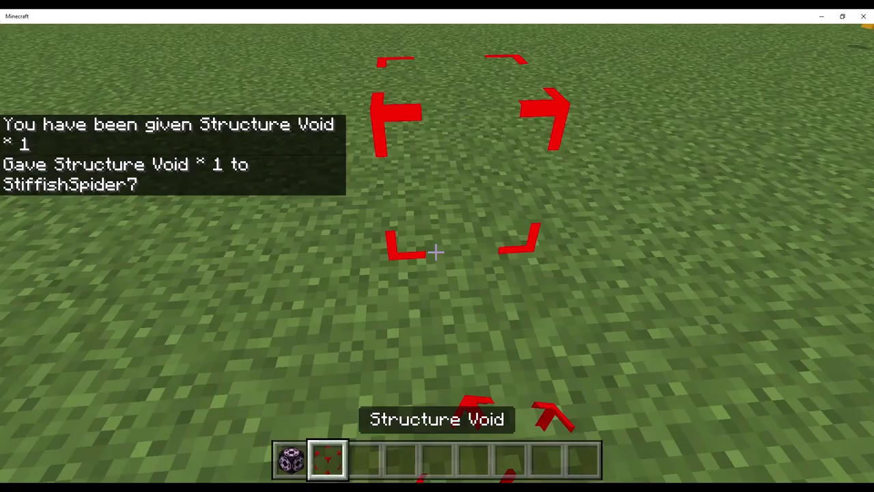
{"action": "scroll", "coordinate": [436, 252], "scroll_direction": "down", "scroll_amount": 3}
{"action": "scroll", "coordinate": [436, 252], "scroll_direction": "up", "scroll_amount": 2}
{"action": "scroll", "coordinate": [436, 253], "scroll_direction": "up", "scroll_amount": 1}
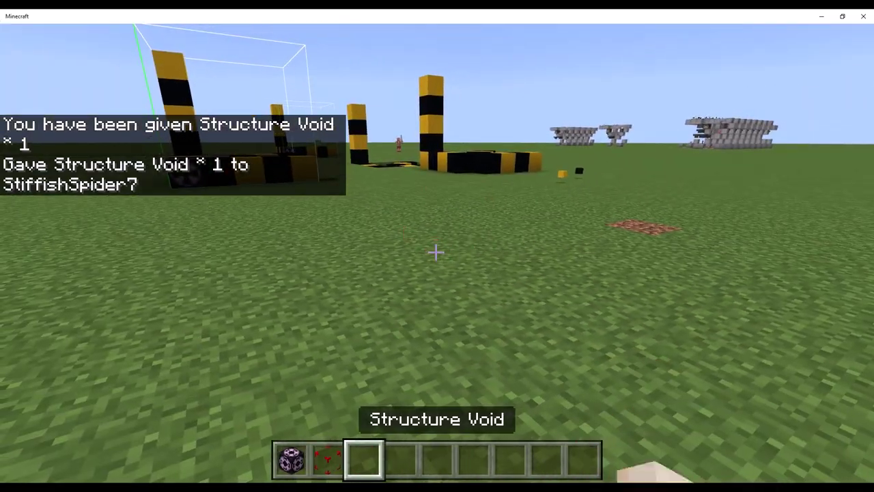
{"action": "scroll", "coordinate": [436, 252], "scroll_direction": "up", "scroll_amount": 1}
{"action": "key", "text": "w"}
{"action": "scroll", "coordinate": [436, 252], "scroll_direction": "down", "scroll_amount": 1}
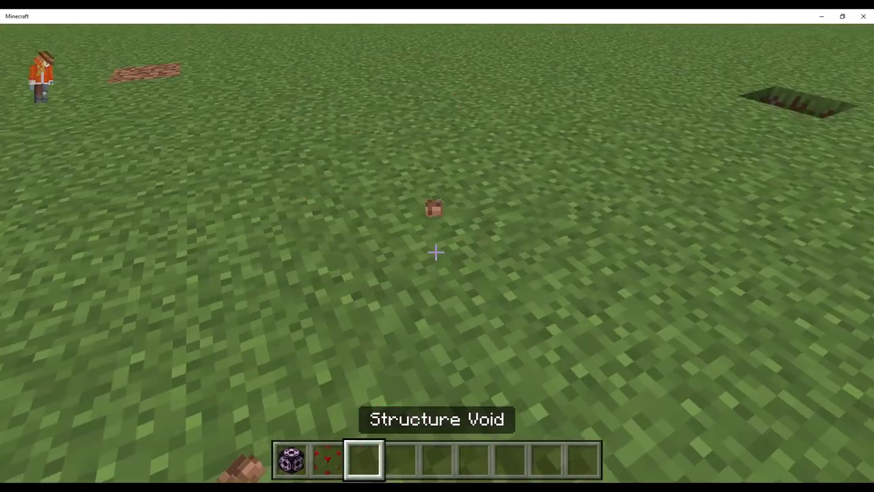
- Add an oak pressure plate to the hotbar and place it on top of a structure void on the grass
{"action": "key", "text": "e"}
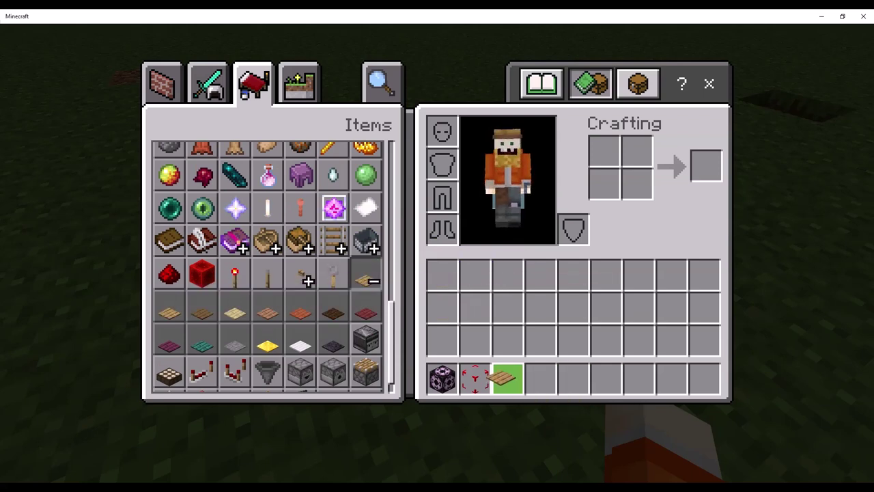
{"action": "key", "text": "e"}
{"action": "right_click", "coordinate": [436, 253]}
{"action": "scroll", "coordinate": [436, 253], "scroll_direction": "down", "scroll_amount": 2}
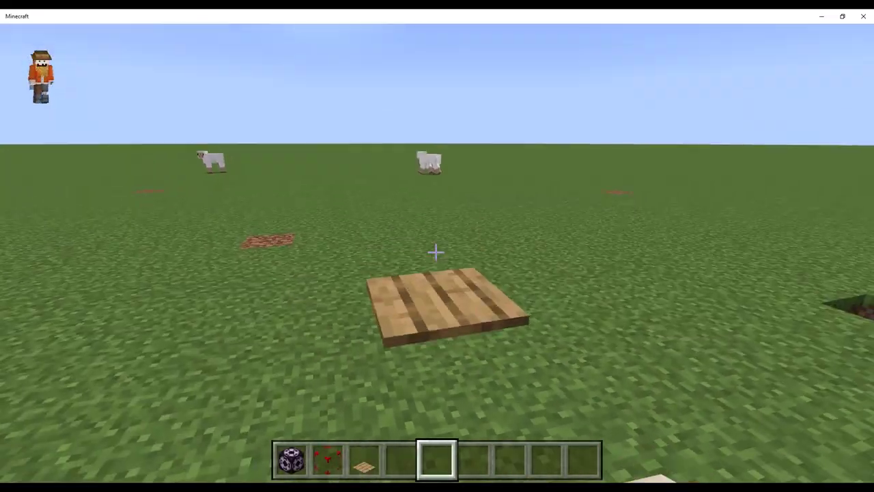
{"action": "key", "text": "space"}
{"action": "scroll", "coordinate": [436, 253], "scroll_direction": "up", "scroll_amount": 3}
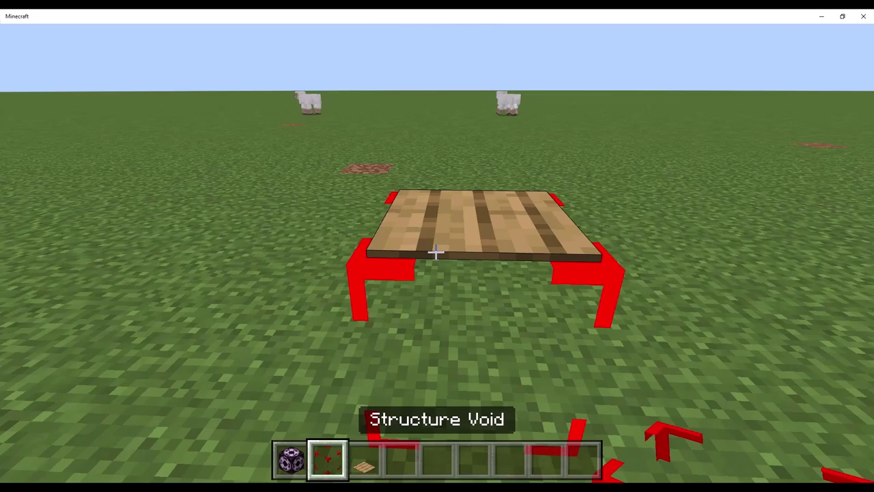
{"action": "key", "text": "s"}
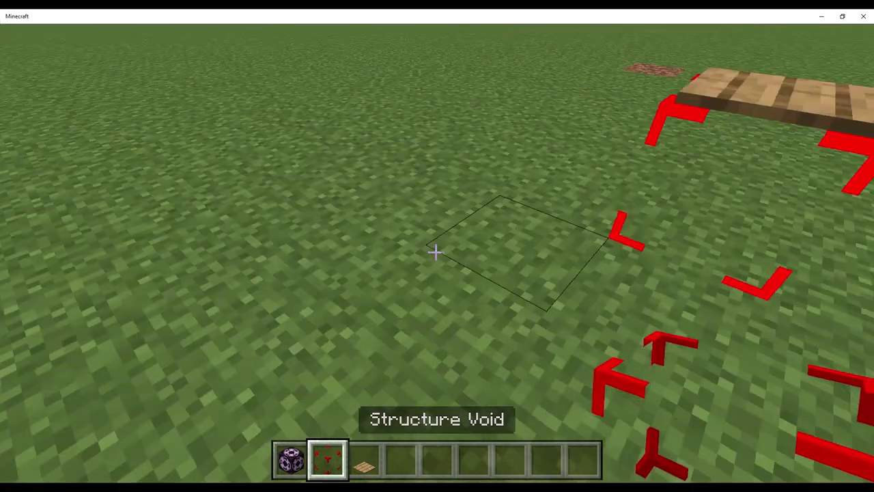
- Break the test pressure plates and structure voids on the grass
{"action": "scroll", "coordinate": [436, 253], "scroll_direction": "down", "scroll_amount": 1}
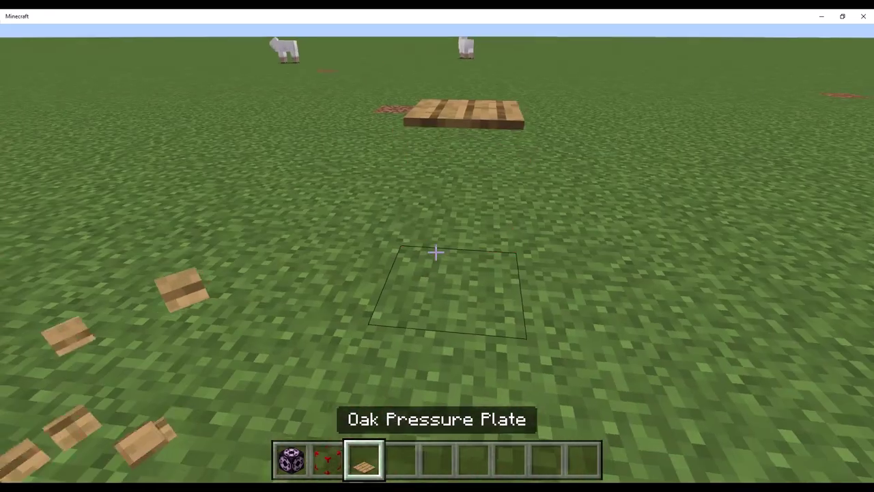
{"action": "scroll", "coordinate": [436, 253], "scroll_direction": "up", "scroll_amount": 2}
{"action": "scroll", "coordinate": [436, 253], "scroll_direction": "down", "scroll_amount": 2}
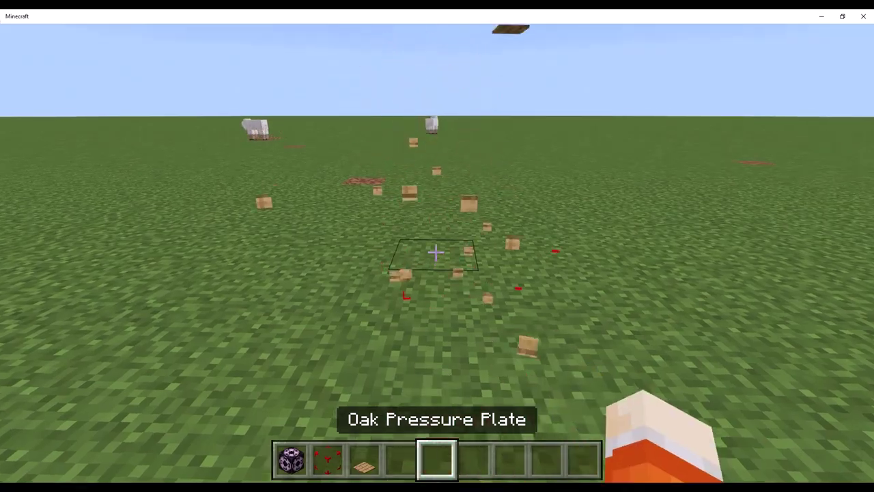
{"action": "scroll", "coordinate": [436, 253], "scroll_direction": "up", "scroll_amount": 5}
{"action": "scroll", "coordinate": [436, 252], "scroll_direction": "down", "scroll_amount": 3}
{"action": "scroll", "coordinate": [436, 253], "scroll_direction": "up", "scroll_amount": 1}
{"action": "scroll", "coordinate": [436, 253], "scroll_direction": "down", "scroll_amount": 1}
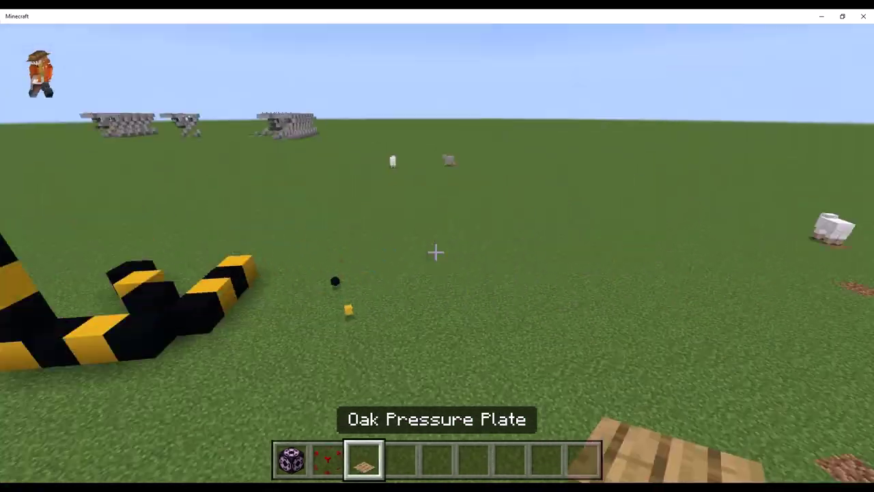
{"action": "scroll", "coordinate": [436, 252], "scroll_direction": "up", "scroll_amount": 1}
{"action": "left_click", "coordinate": [435, 252]}
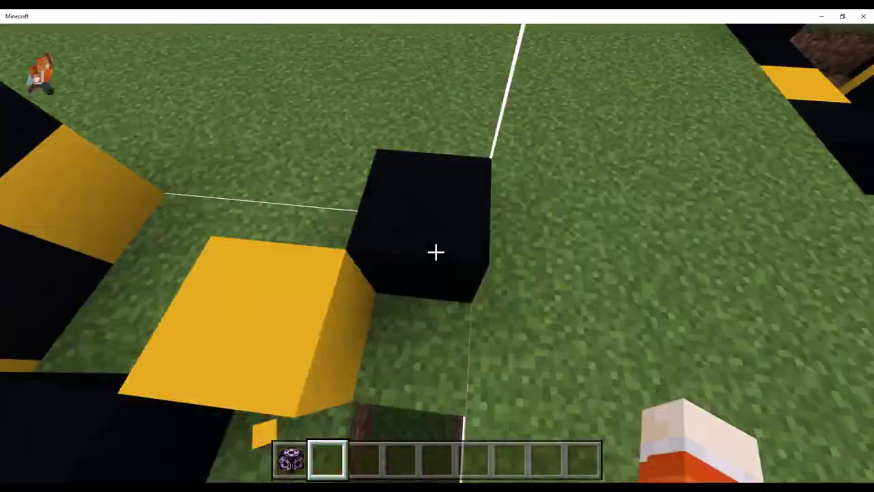
- Pass by the black-and-yellow builds and throw the structure block out of the hotbar
{"action": "key", "text": "w"}
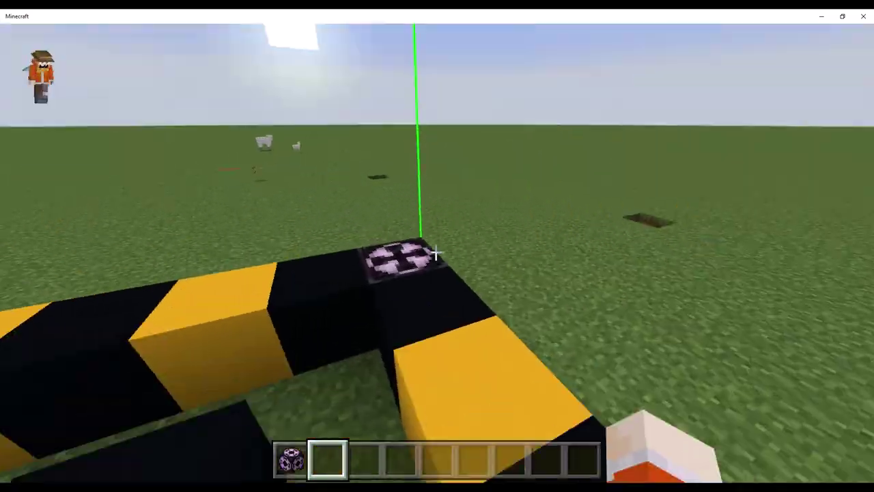
{"action": "key", "text": "w"}
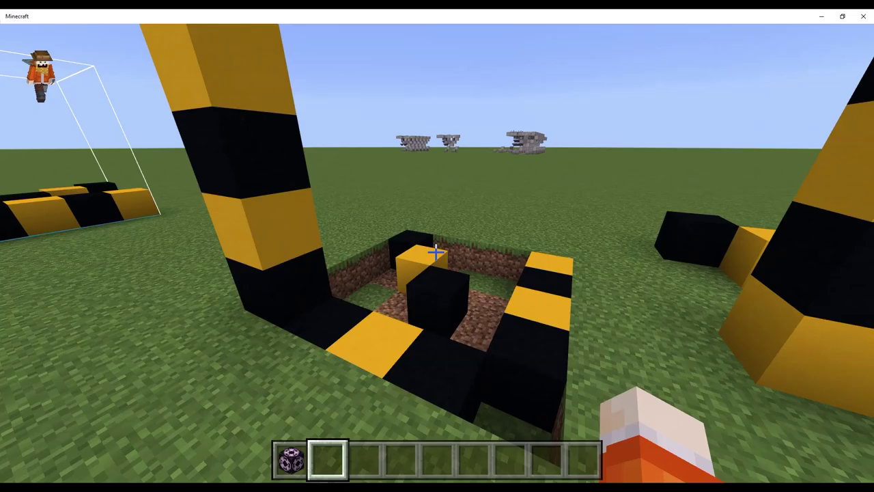
{"action": "key", "text": "w"}
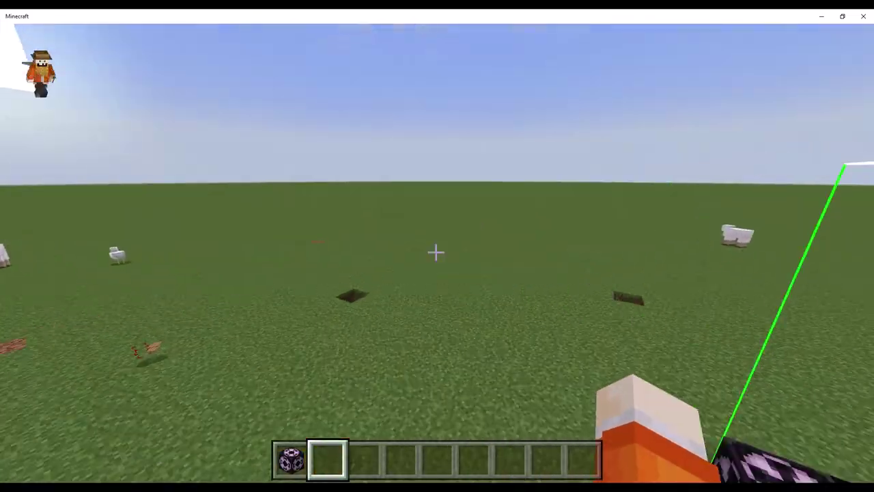
{"action": "key", "text": "q"}
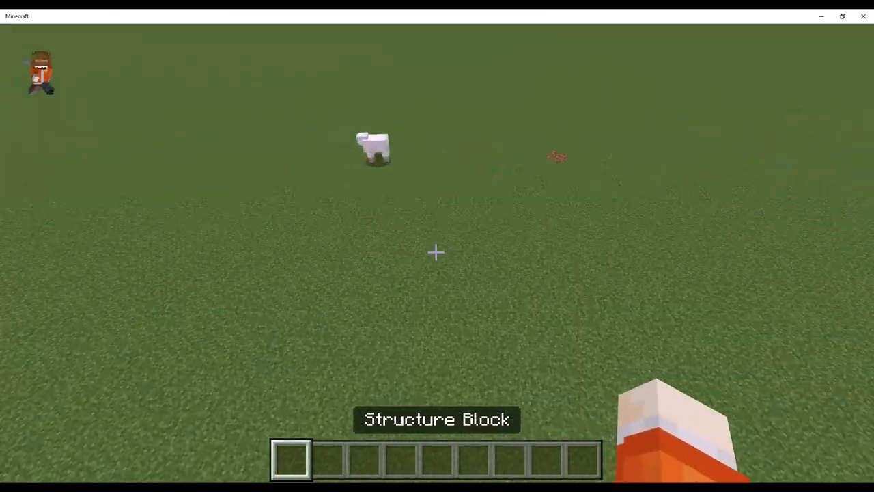
- Fly around the black-and-yellow builds and examine the outlined structures and loaded copies from above, at ground level and in different camera perspectives
{"action": "key", "text": "F5"}
{"action": "key", "text": "F5"}
{"action": "key", "text": "F5"}
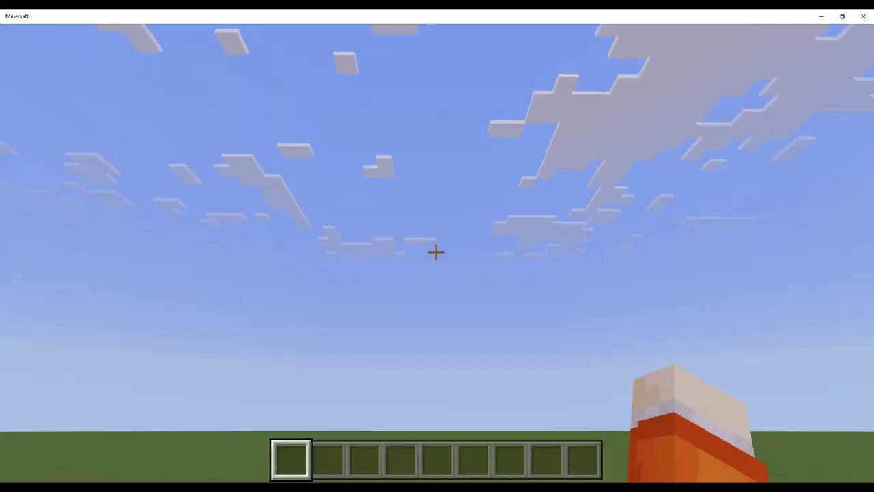
{"action": "key", "text": "w"}
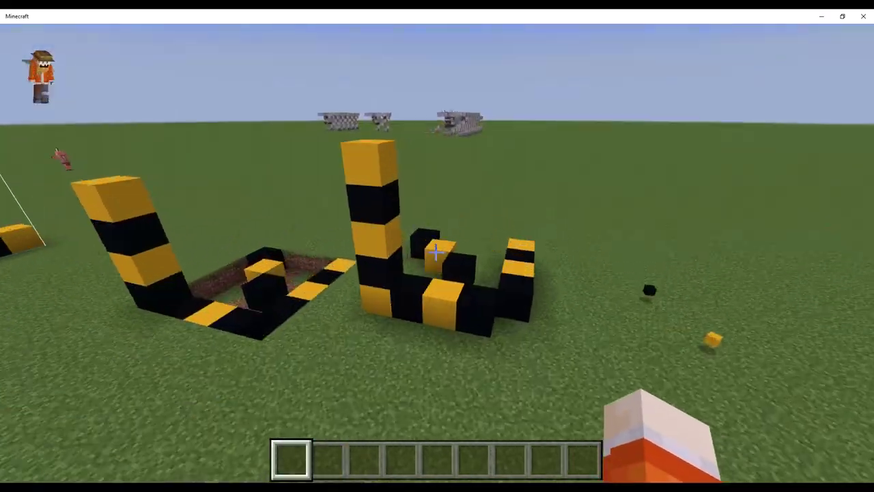
{"action": "key", "text": "w"}
{"action": "key", "text": "space"}
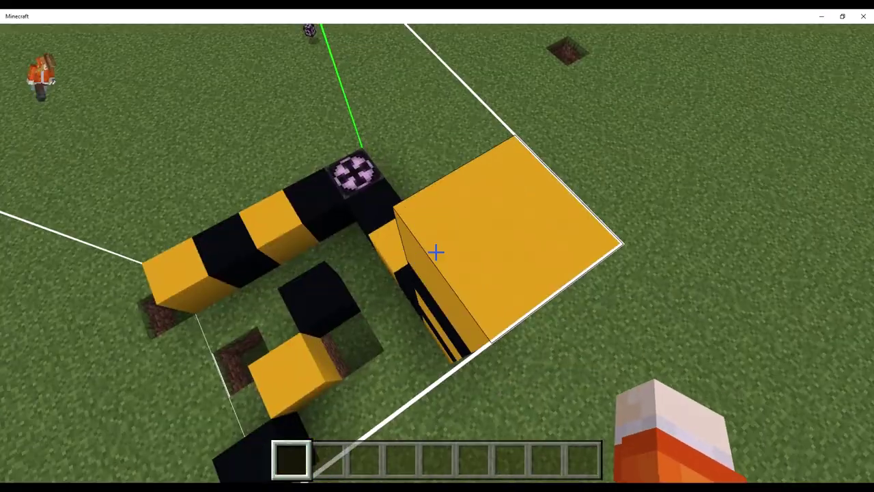
{"action": "key", "text": "w"}
{"action": "key", "text": "shift"}
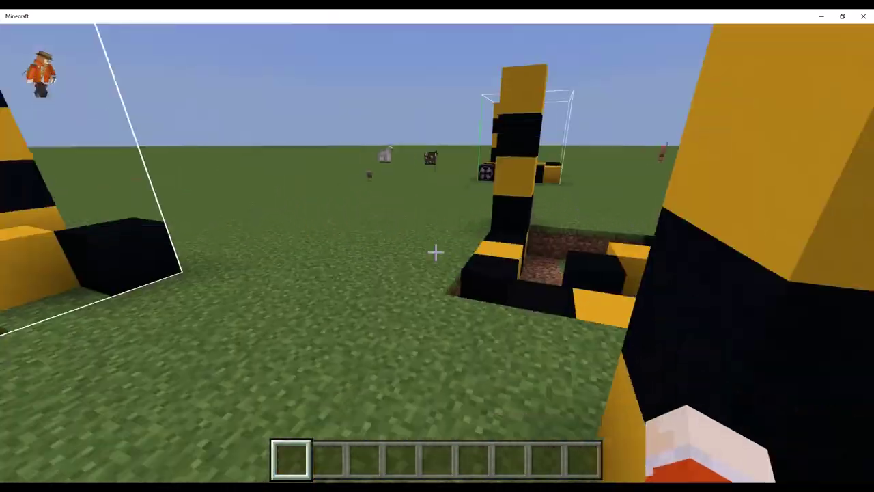
{"action": "key", "text": "space"}
{"action": "key", "text": "s"}
{"action": "key", "text": "w"}
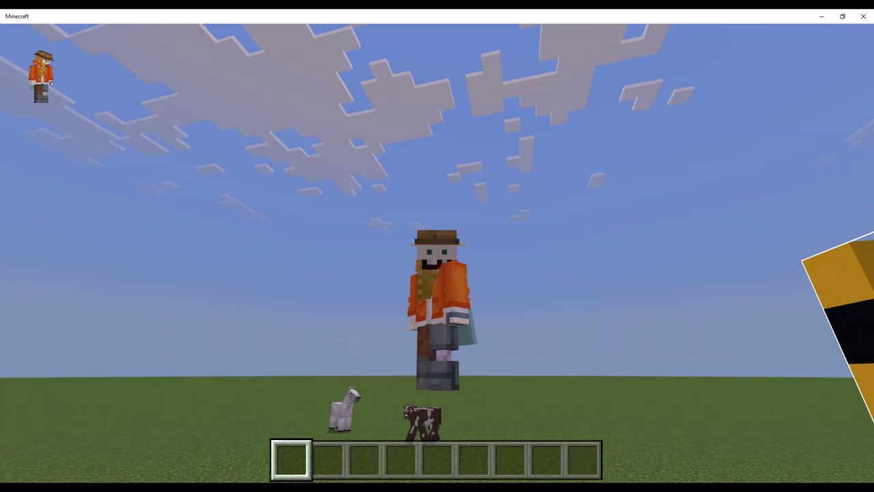
{"action": "key", "text": "space"}
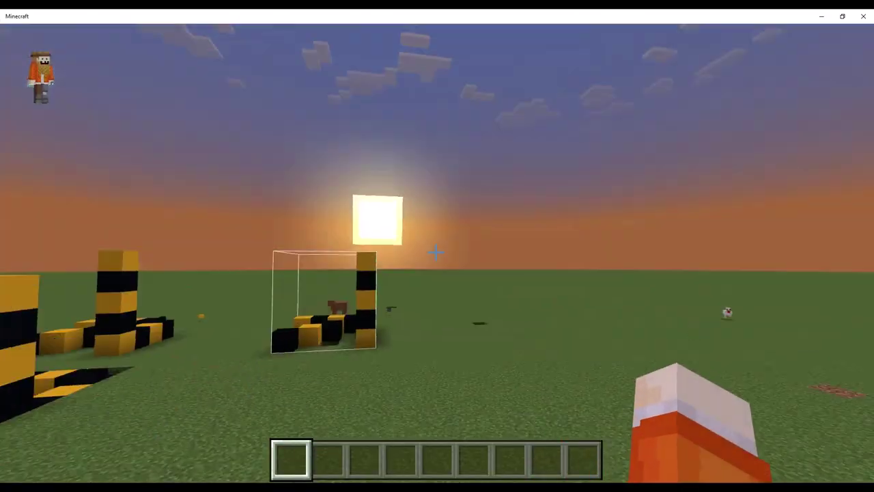
{"action": "key", "text": "w"}
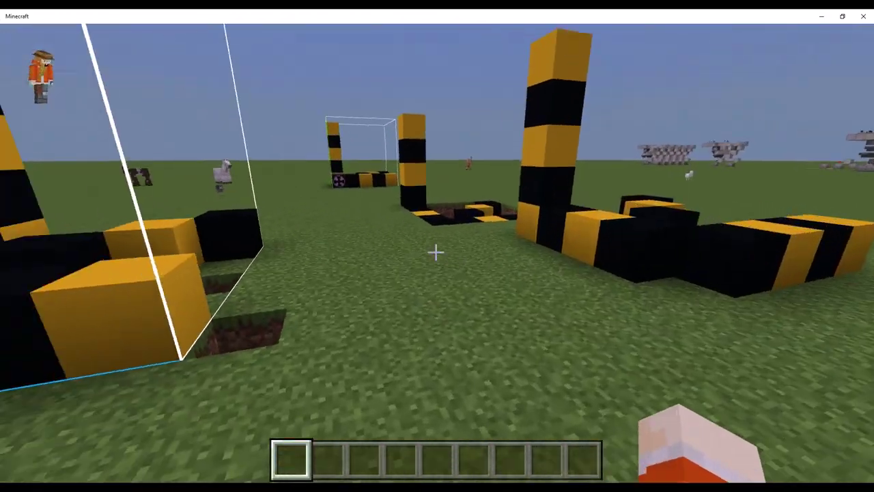
{"action": "key", "text": "F5"}
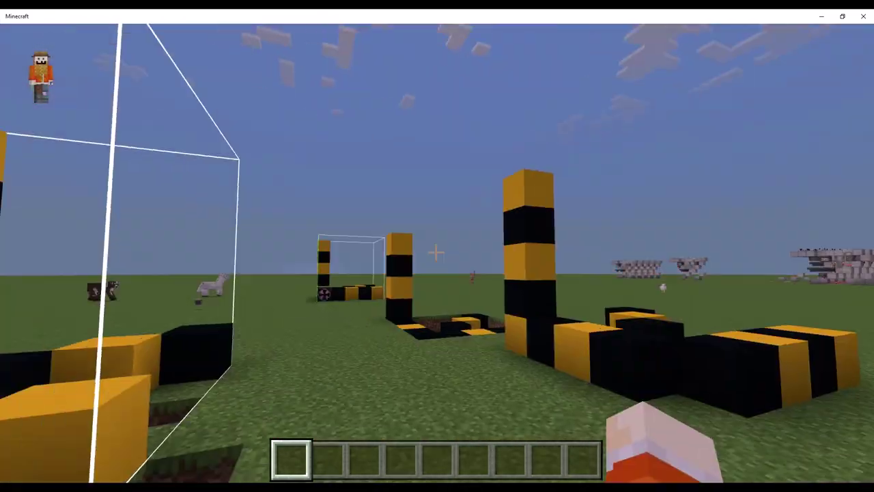
{"action": "key", "text": "w"}
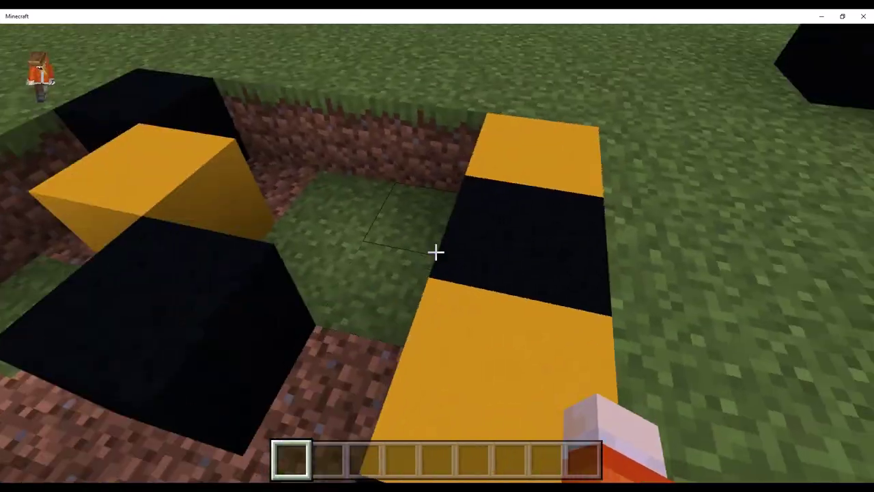